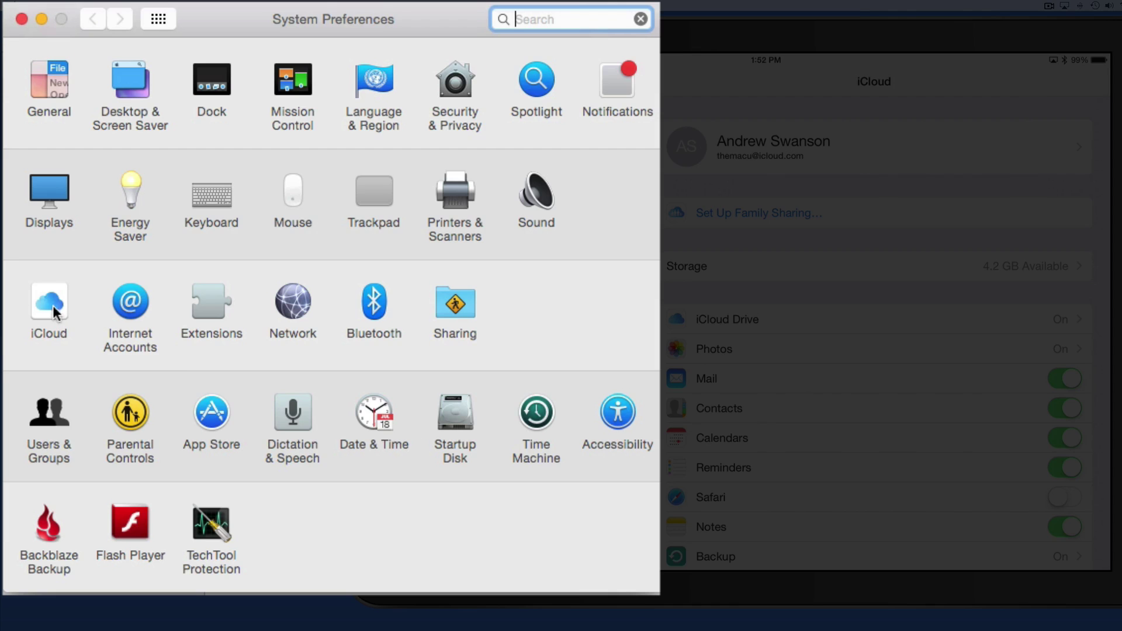
Step: Open the iCloud pane in System Preferences to check that iCloud Drive and Photos are enabled
{"action": "left_click", "coordinate": [53, 305]}
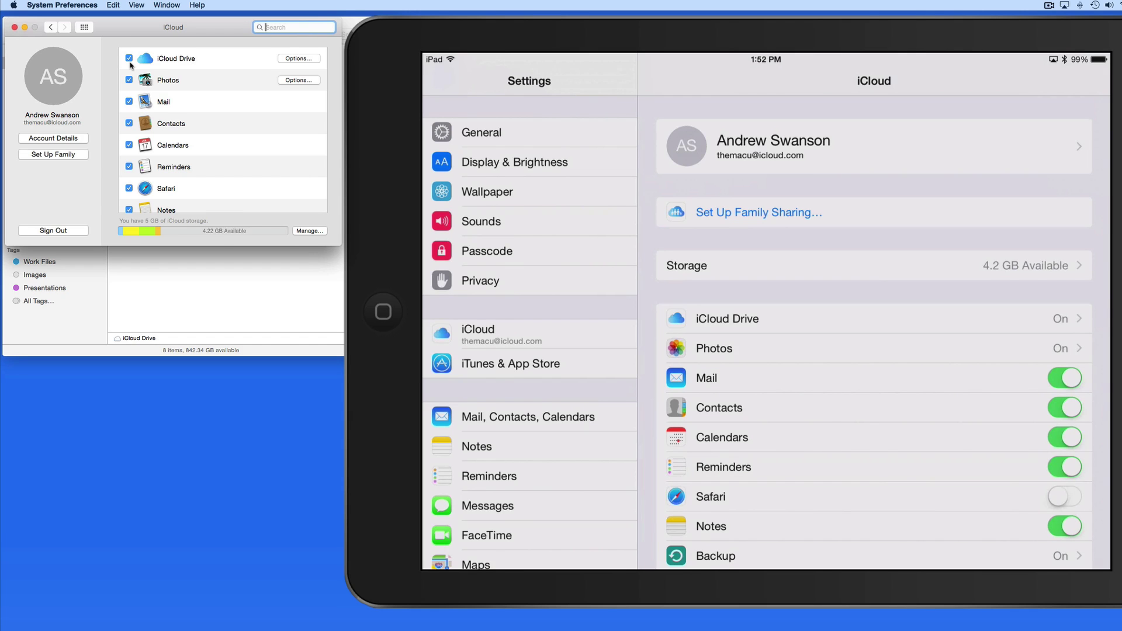
Step: Close iCloud preferences and open the iCloud Drive Pages folder to view New Report, Sample Report - 2 and Samples
{"action": "left_click", "coordinate": [14, 28]}
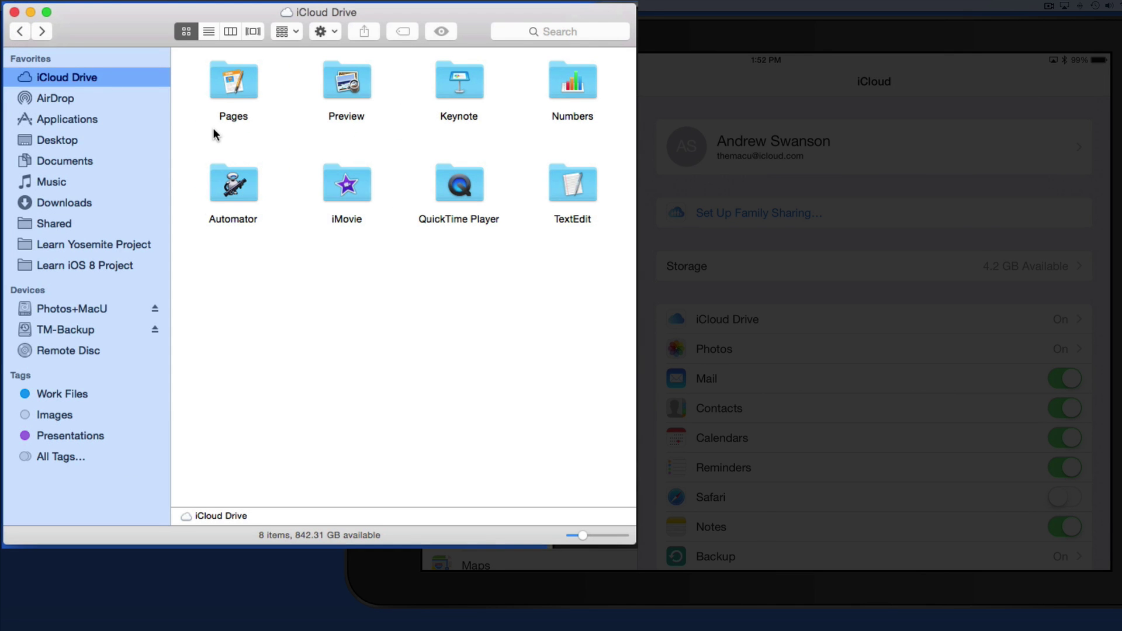
{"action": "double_click", "coordinate": [232, 83]}
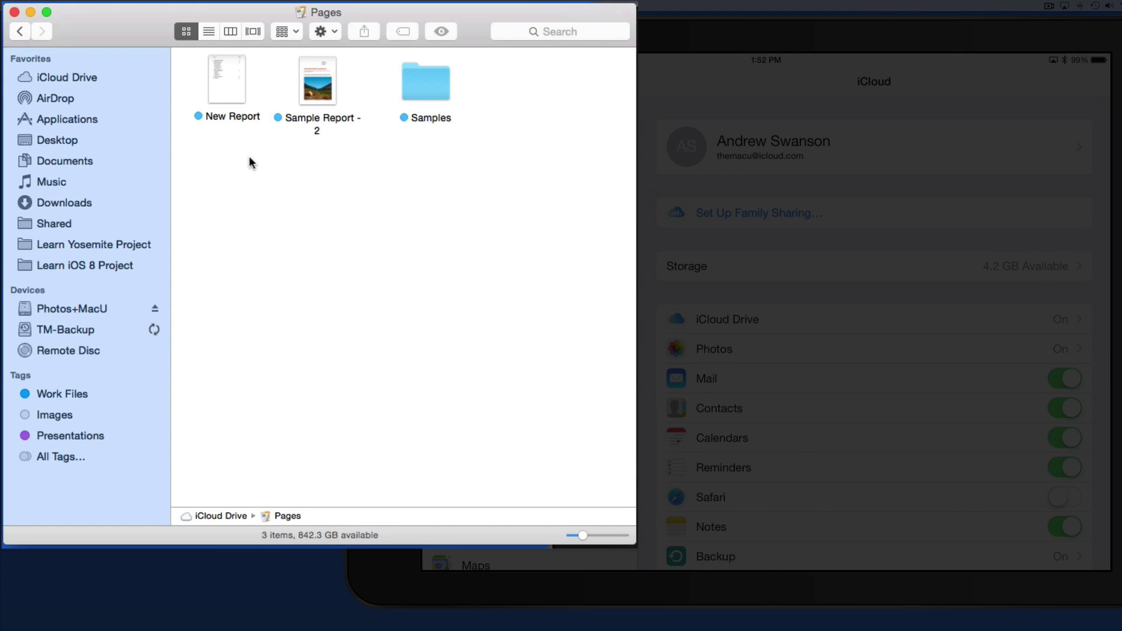
{"action": "left_click", "coordinate": [228, 88]}
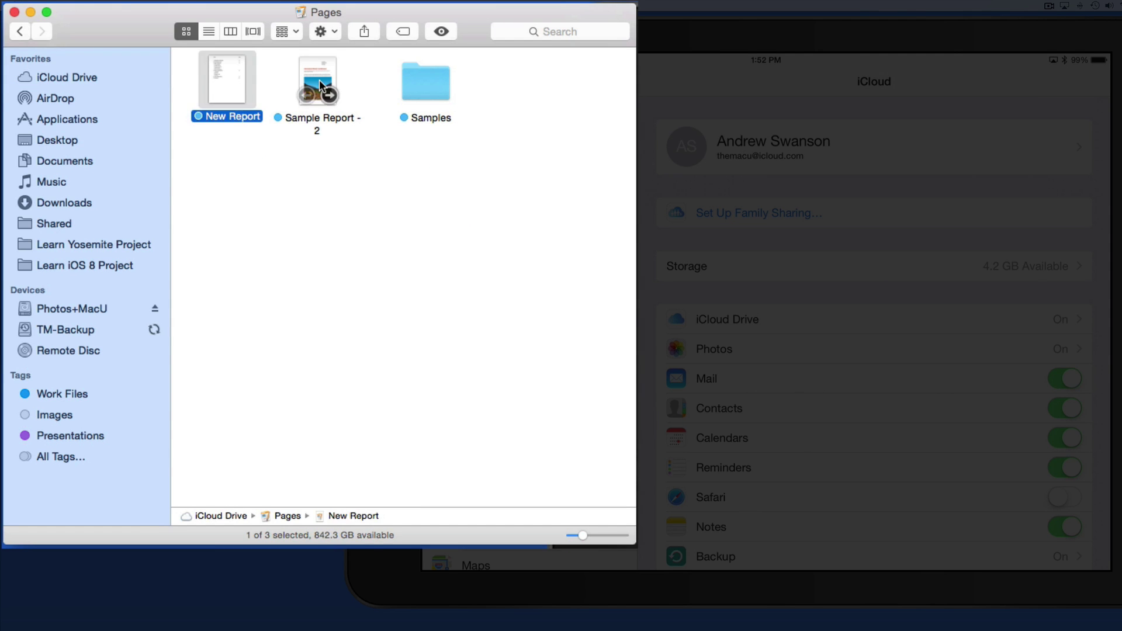
{"action": "left_click", "coordinate": [319, 79]}
{"action": "left_click", "coordinate": [404, 94]}
{"action": "left_click", "coordinate": [237, 152]}
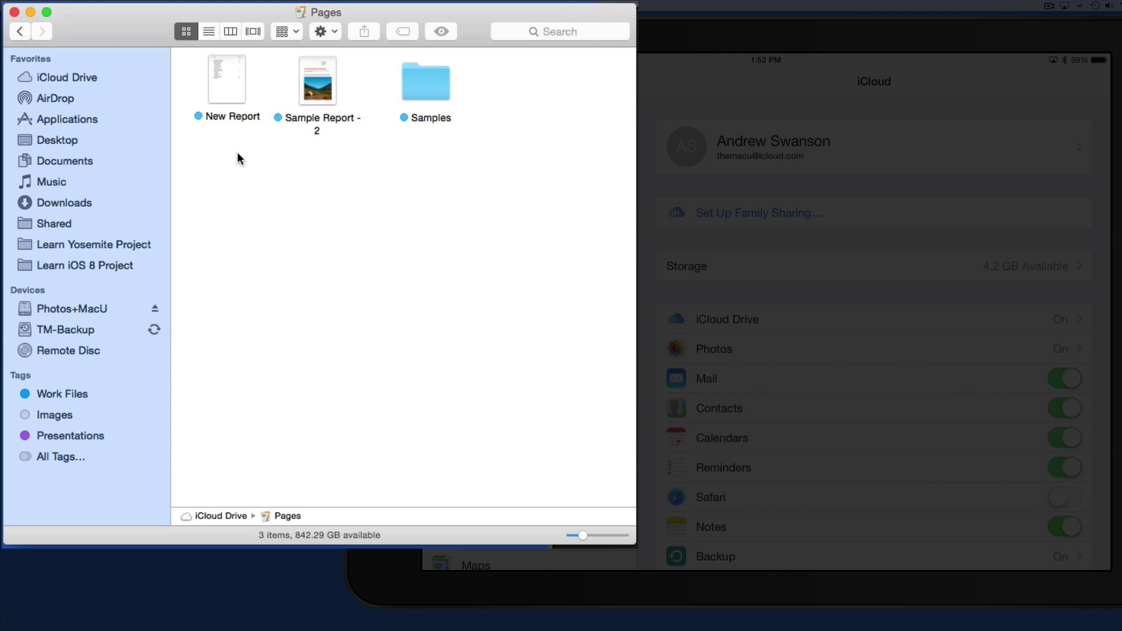
Step: Create Test1 in Pages on the iPad, enlarge Finder's icons, and return to iCloud Drive
{"action": "left_click", "coordinate": [440, 36]}
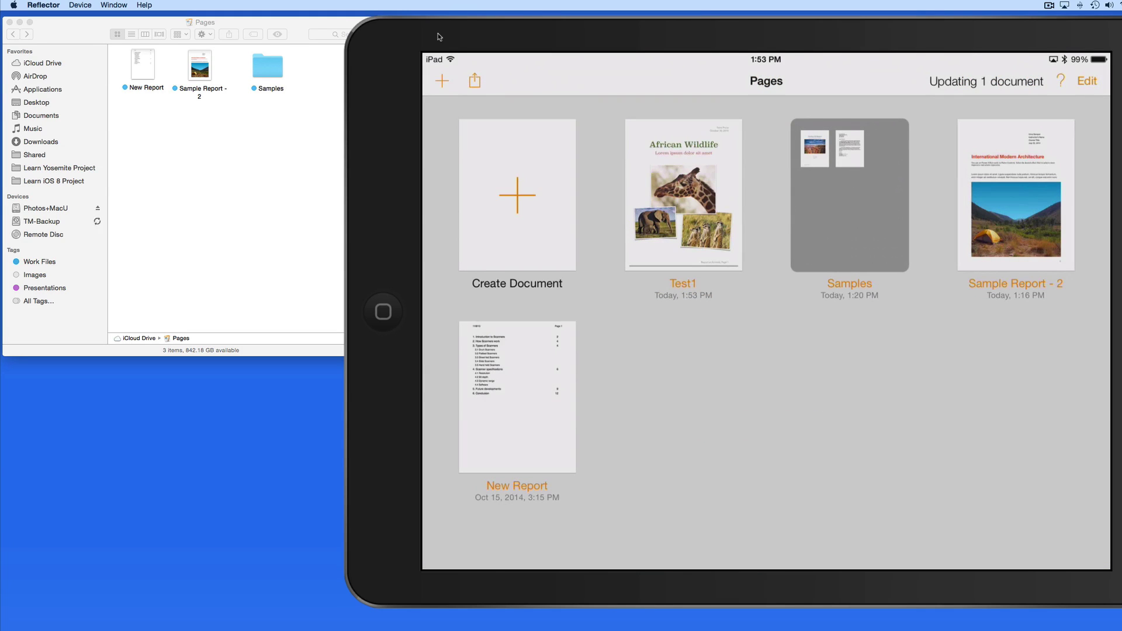
{"action": "left_click", "coordinate": [226, 172]}
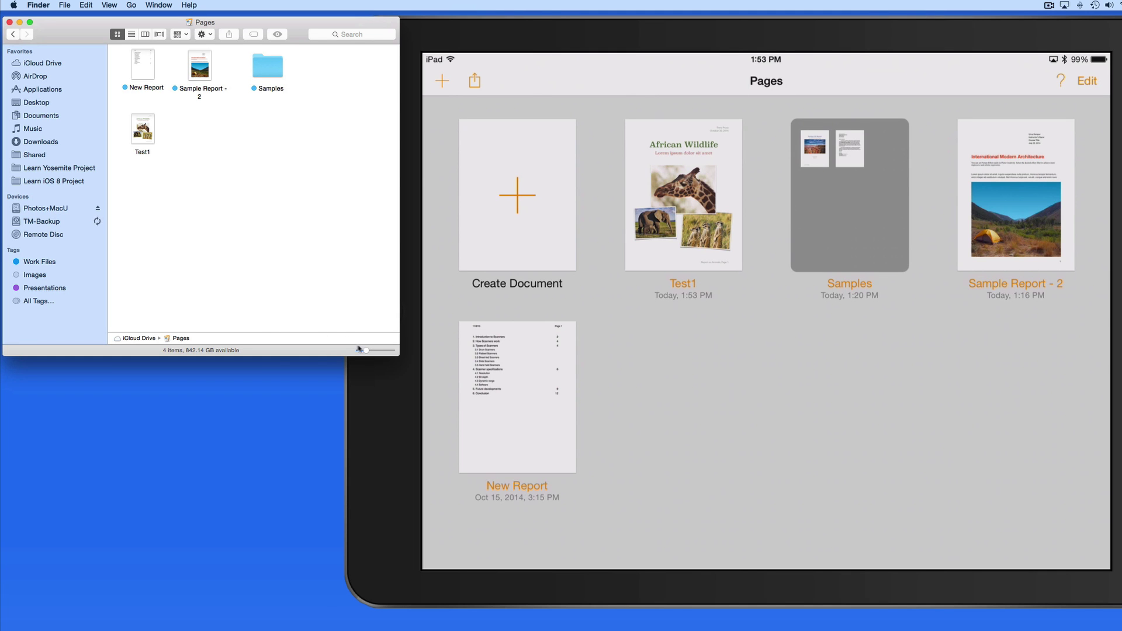
{"action": "left_click_drag", "start_coordinate": [366, 350], "coordinate": [373, 352]}
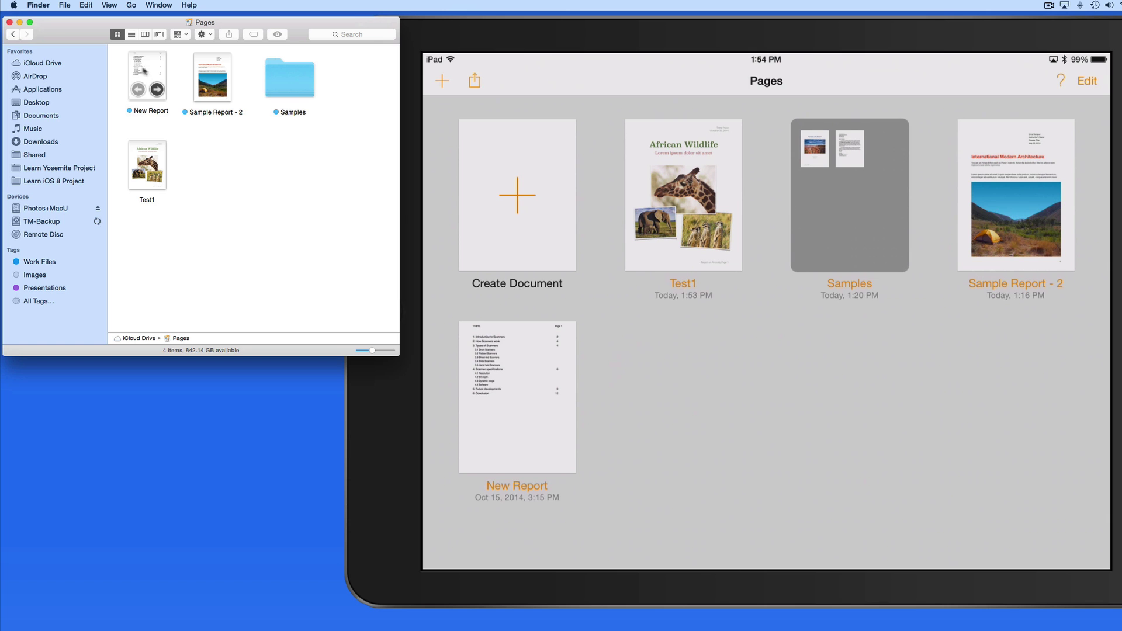
{"action": "left_click", "coordinate": [13, 34]}
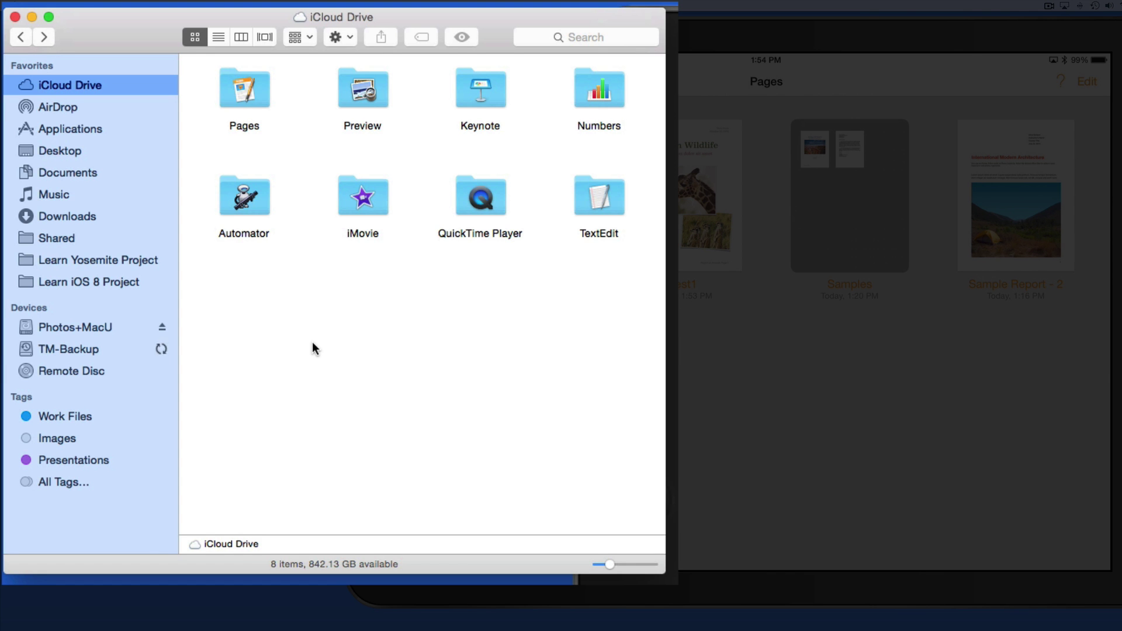
Step: Create a new iCloud Drive folder named 'Project'
{"action": "right_click", "coordinate": [313, 347]}
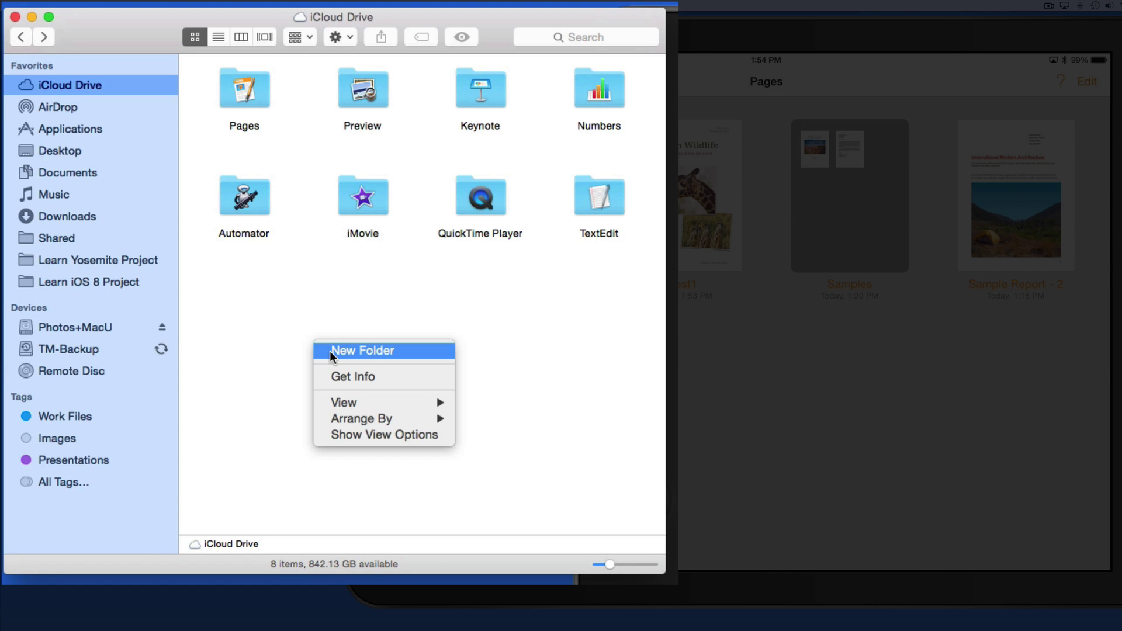
{"action": "left_click", "coordinate": [329, 350]}
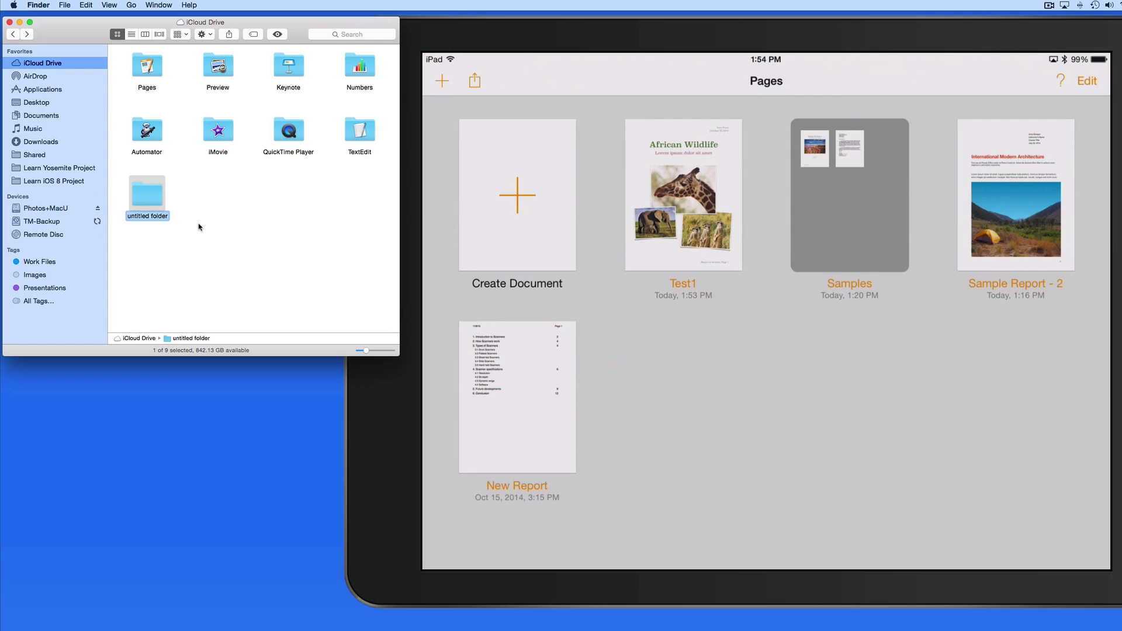
{"action": "type", "text": "Project"}
{"action": "key", "text": "Return"}
Step: Move the desktop files, including Industrial Sample and Sample Invoice, into Project and open it
{"action": "left_click", "coordinate": [490, 40]}
{"action": "key", "text": "super+h"}
{"action": "left_click_drag", "start_coordinate": [988, 112], "coordinate": [148, 191]}
{"action": "double_click", "coordinate": [149, 192]}
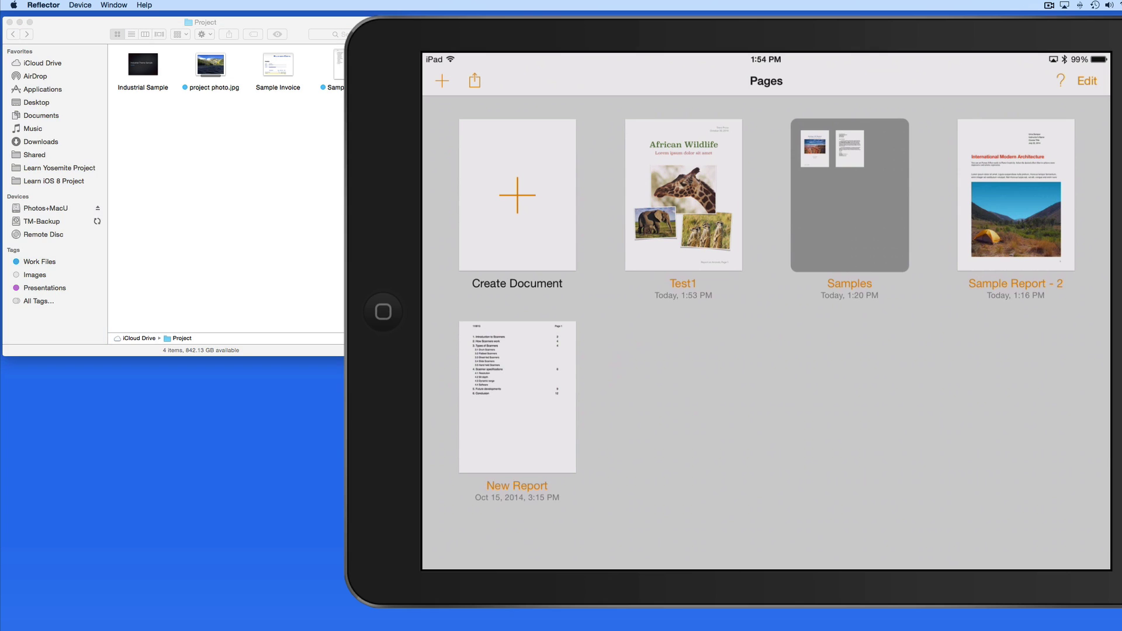
Step: Copy Sample Report from the iCloud Drive Project folder into Pages on the iPad
{"action": "left_click", "coordinate": [240, 201]}
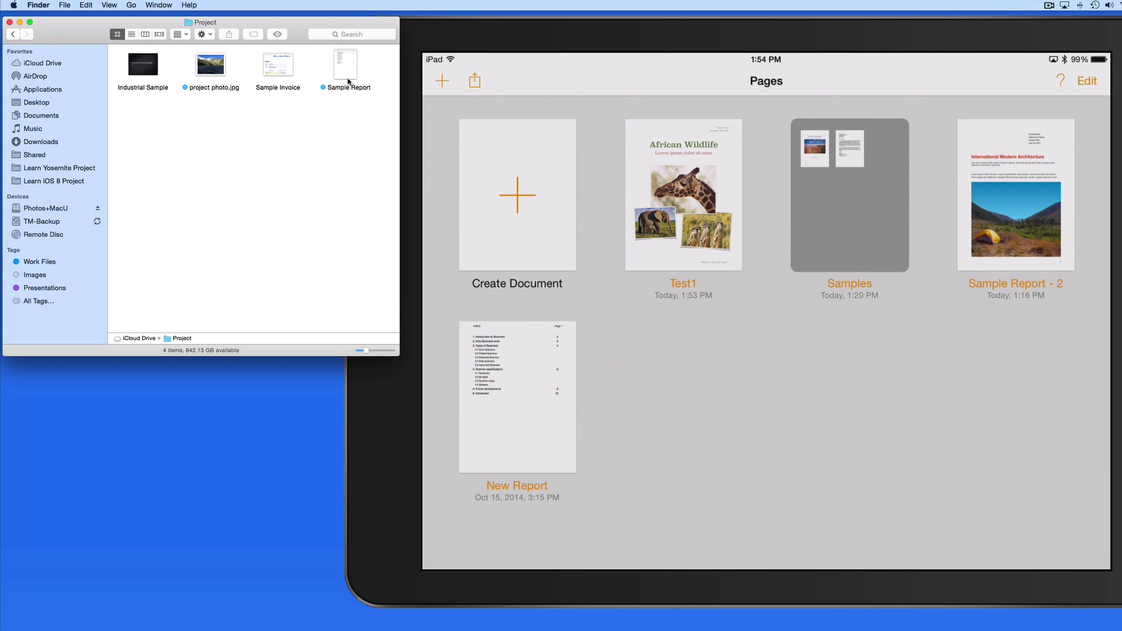
{"action": "left_click", "coordinate": [414, 205]}
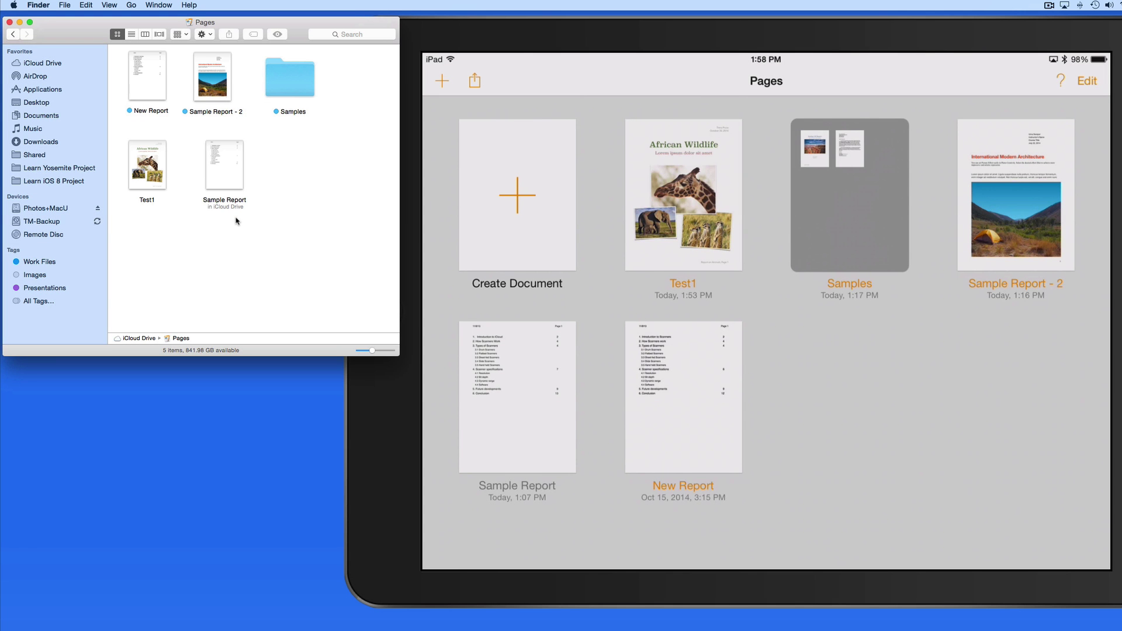
Step: Reopen Finder's Project folder, then switch to the iPad where Sample Report opens for editing
{"action": "left_click", "coordinate": [18, 35]}
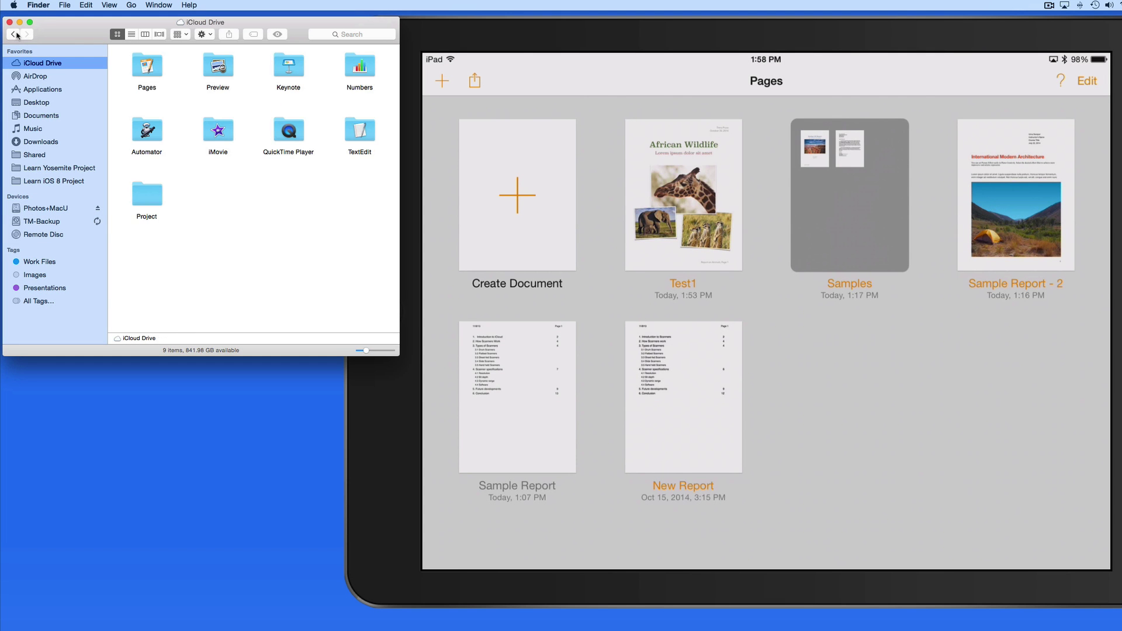
{"action": "double_click", "coordinate": [151, 197]}
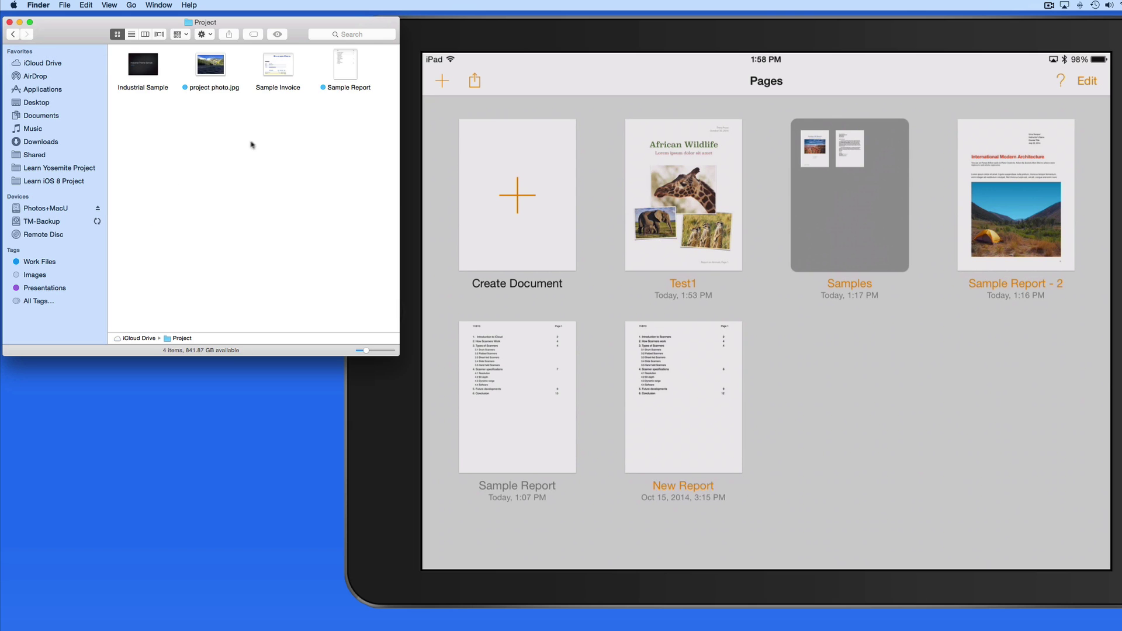
{"action": "left_click", "coordinate": [345, 68]}
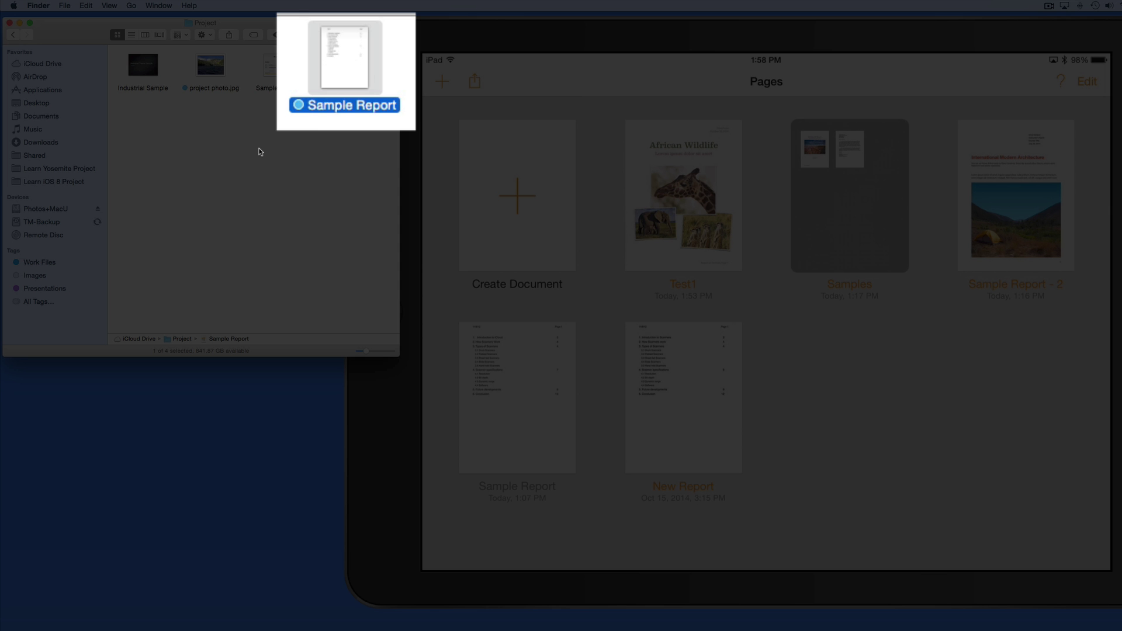
{"action": "left_click", "coordinate": [260, 152]}
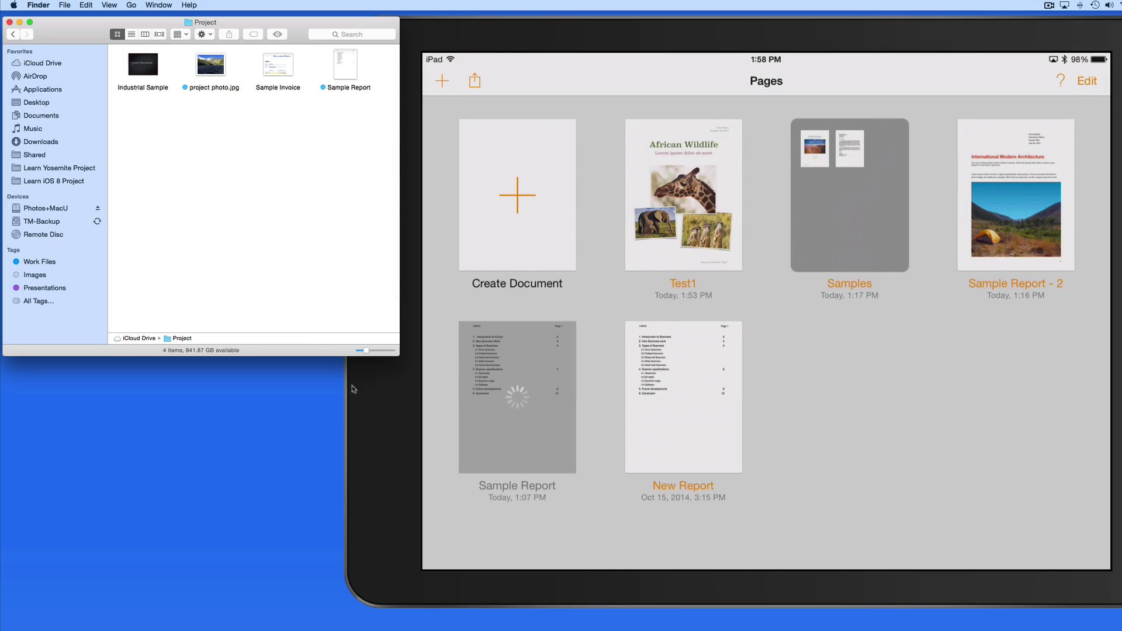
{"action": "left_click", "coordinate": [358, 390]}
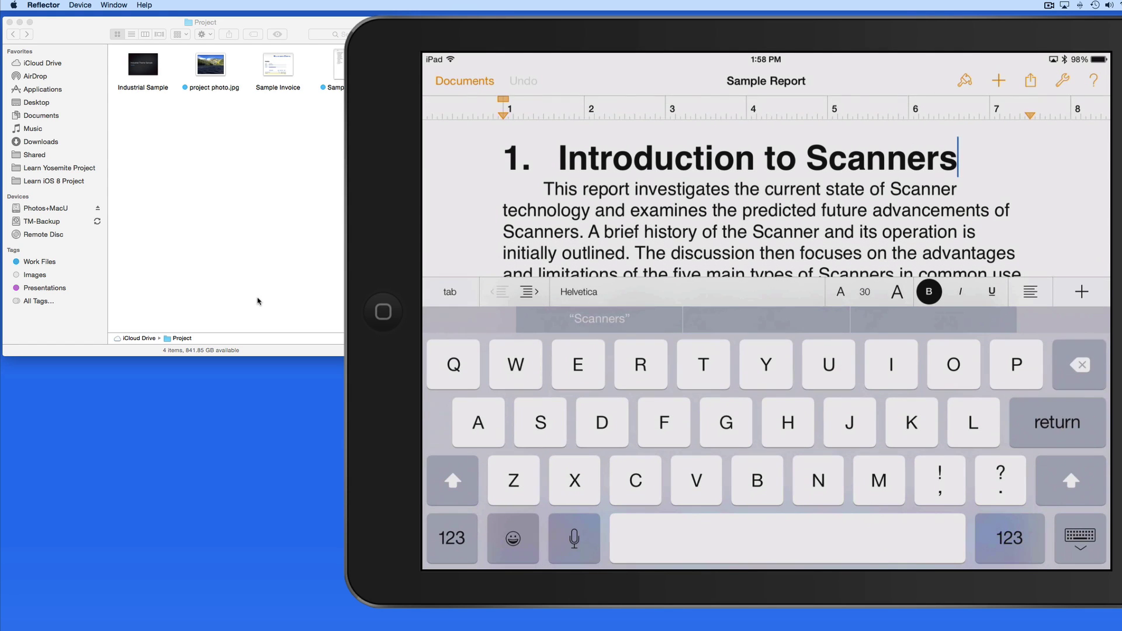
Step: On the iPad, change the Sample Report heading from 'Scanners' to 'iCloud.' and close it
{"action": "key", "text": "BackSpace"}
{"action": "key", "text": "BackSpace"}
{"action": "key", "text": "BackSpace"}
{"action": "key", "text": "BackSpace"}
{"action": "key", "text": "BackSpace"}
{"action": "key", "text": "BackSpace"}
{"action": "key", "text": "BackSpace"}
{"action": "key", "text": "BackSpace"}
{"action": "key", "text": "BackSpace"}
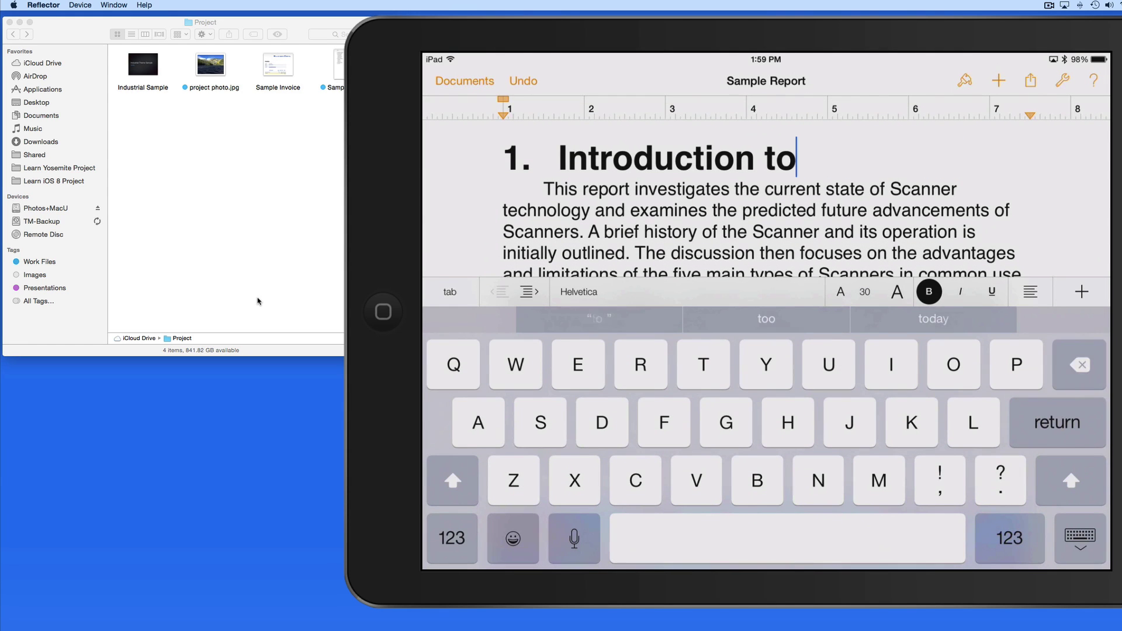
{"action": "type", "text": "i"}
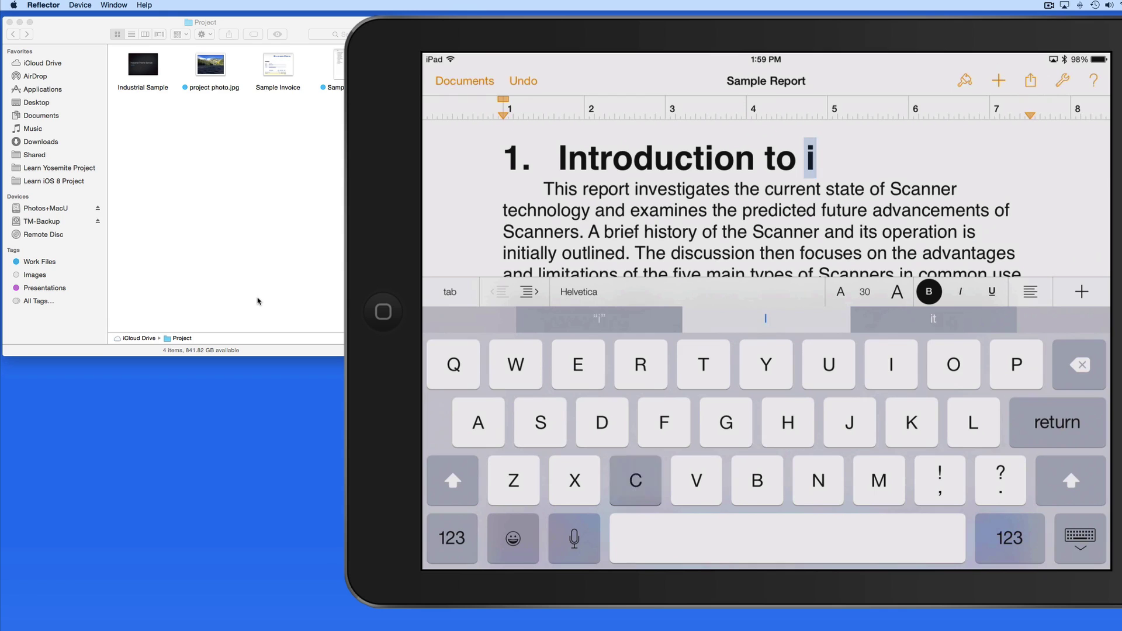
{"action": "type", "text": "cloud"}
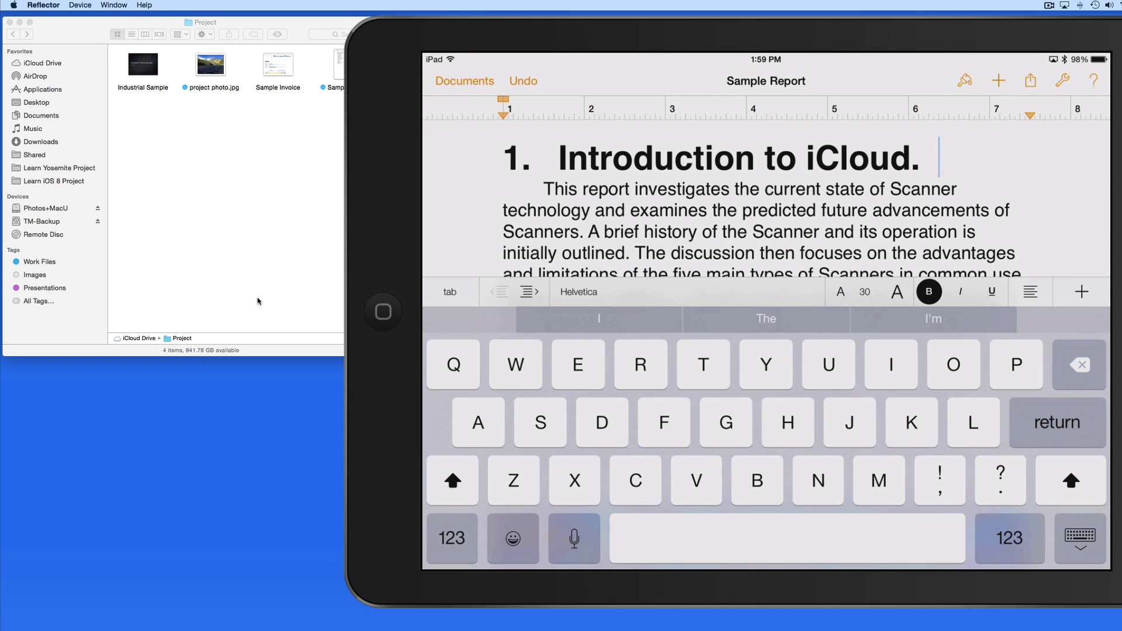
{"action": "left_click", "coordinate": [1079, 537]}
{"action": "left_click", "coordinate": [465, 81]}
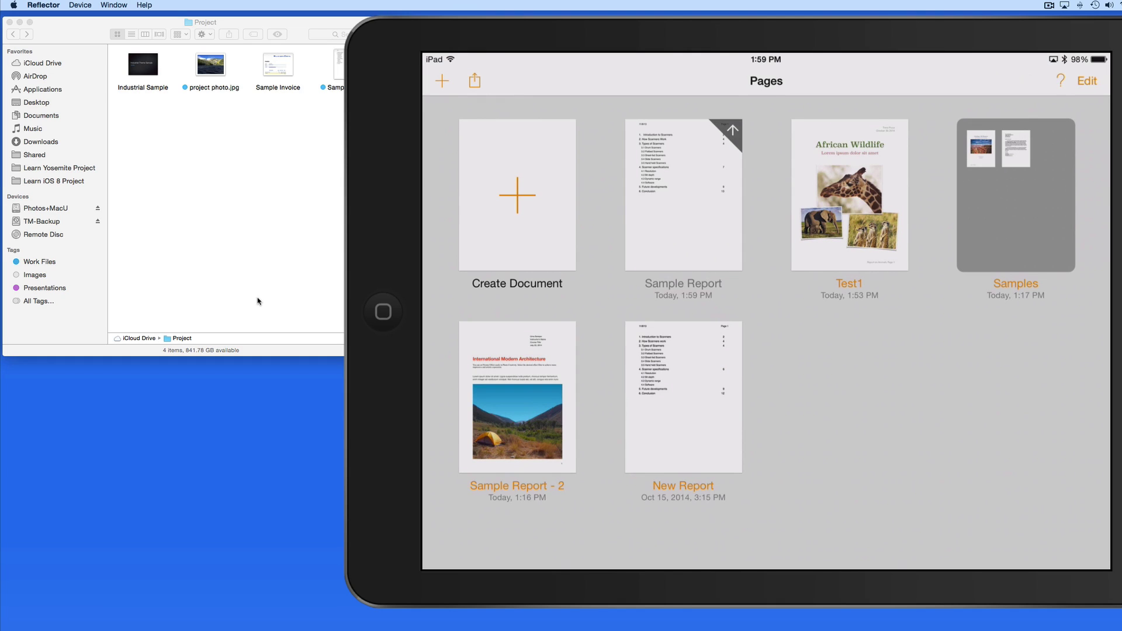
Step: Open the edited Sample Report in Pages on the Mac from Finder's Project folder
{"action": "left_click", "coordinate": [240, 244]}
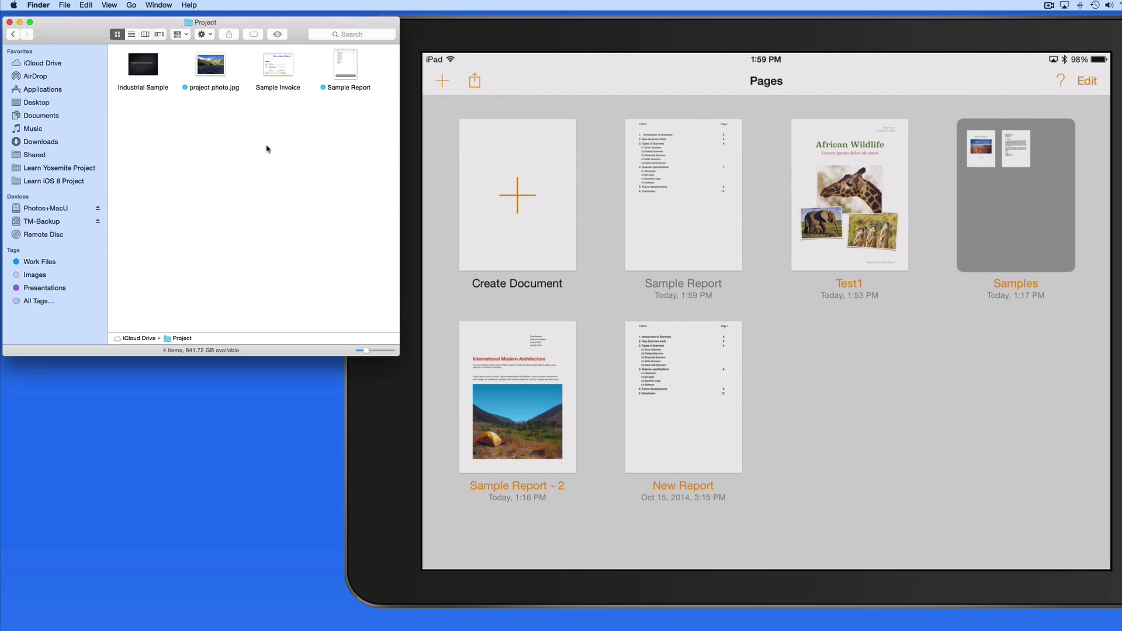
{"action": "left_click", "coordinate": [343, 69]}
{"action": "double_click", "coordinate": [343, 68]}
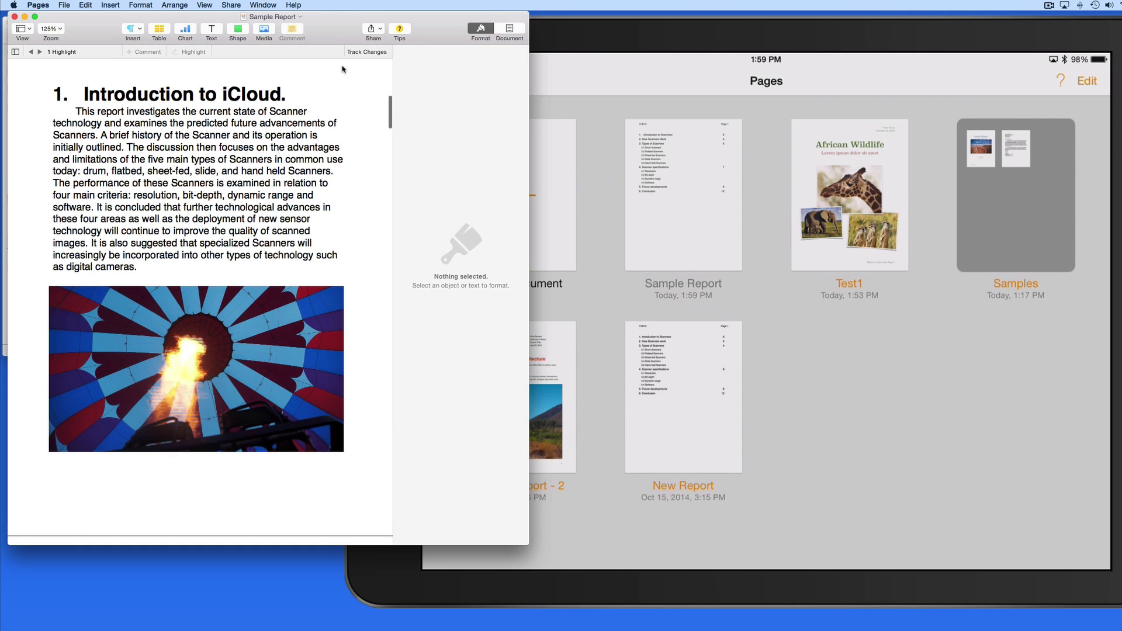
Step: Close Sample Report on the Mac and edit Sample Report - 2 in Pages on the iPad
{"action": "left_click", "coordinate": [14, 17]}
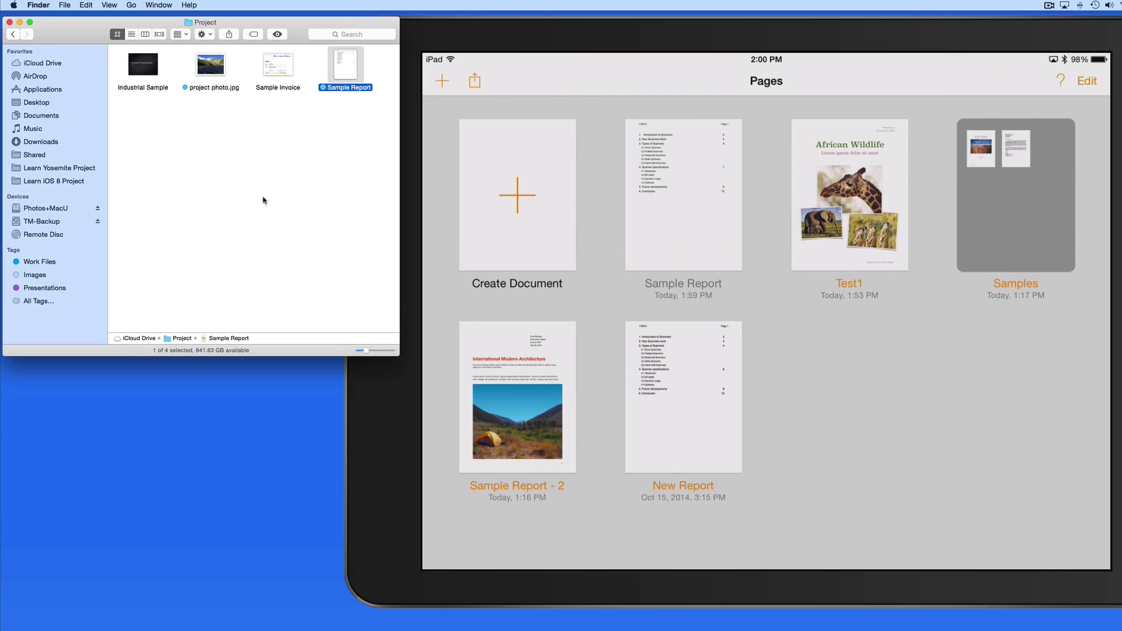
{"action": "left_click", "coordinate": [484, 47]}
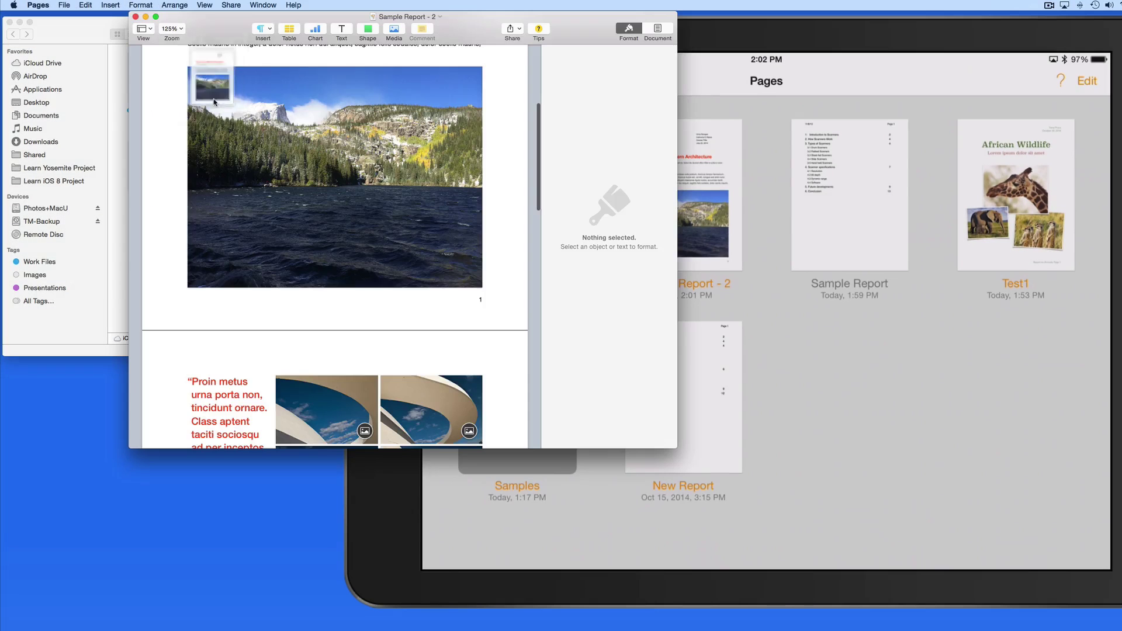
{"action": "scroll", "coordinate": [199, 176], "scroll_direction": "up", "scroll_amount": 5}
{"action": "scroll", "coordinate": [185, 198], "scroll_direction": "down", "scroll_amount": 2}
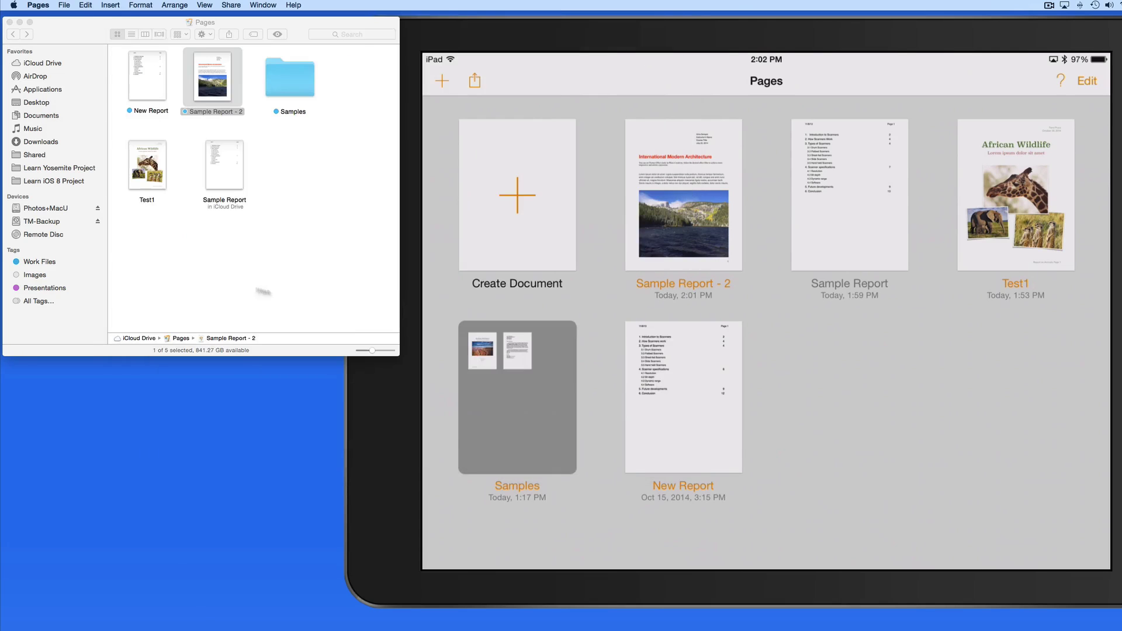
Step: Open the Samples folder in Pages for iPad to reveal Geology Report and Sample Letter
{"action": "left_click", "coordinate": [375, 399]}
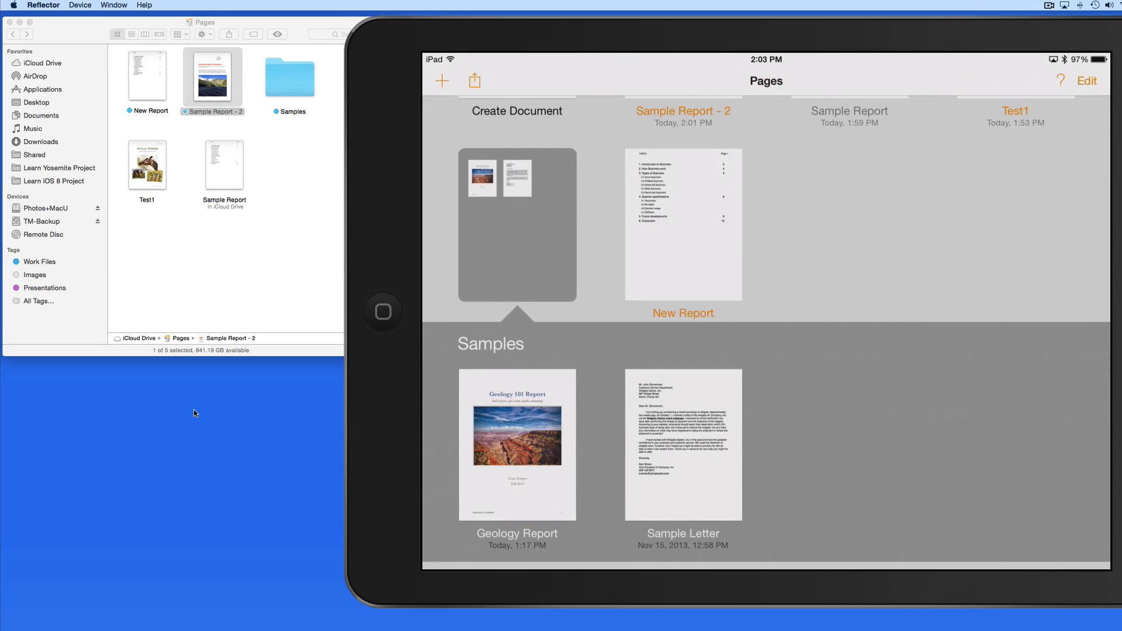
Step: Return to Finder's Project folder and select the synced Geology Report.pdf
{"action": "left_click", "coordinate": [170, 255]}
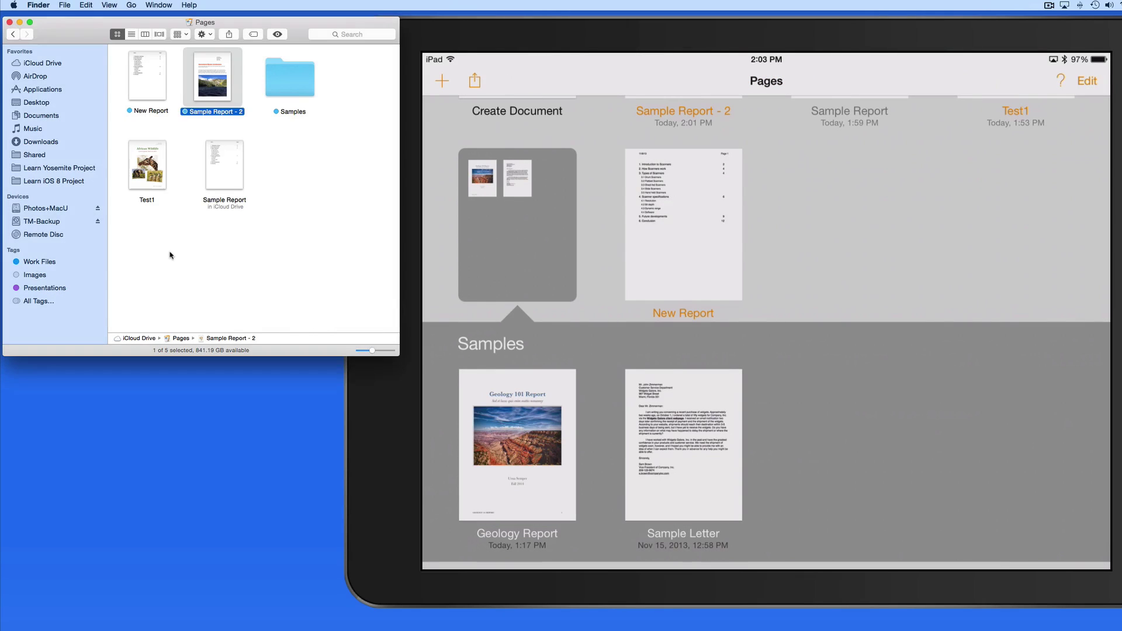
{"action": "left_click", "coordinate": [13, 34]}
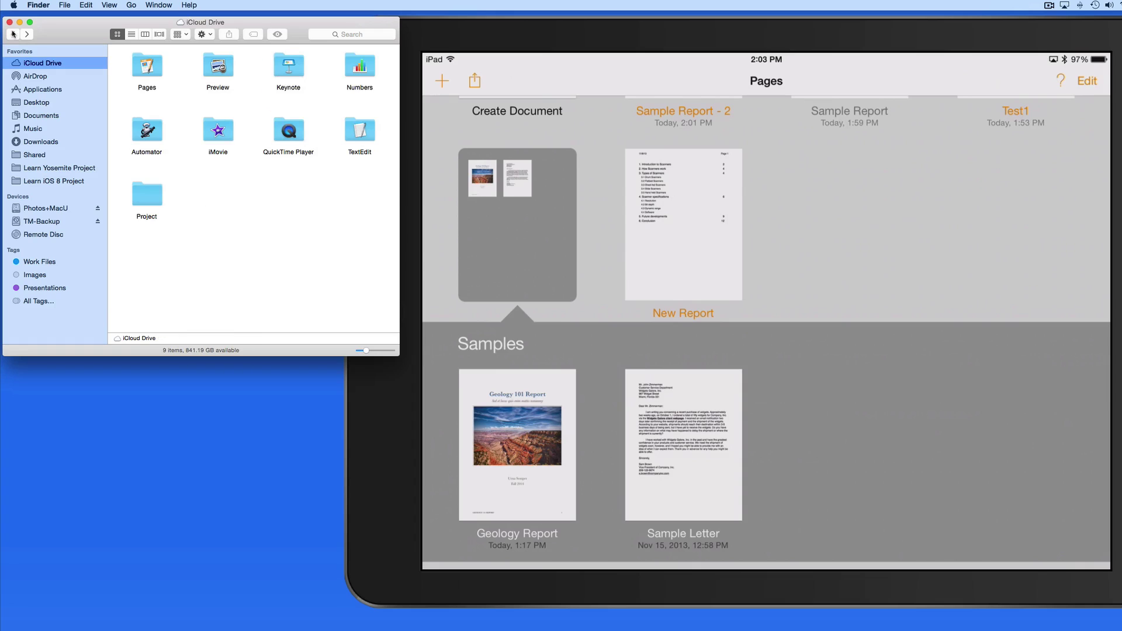
{"action": "double_click", "coordinate": [147, 198]}
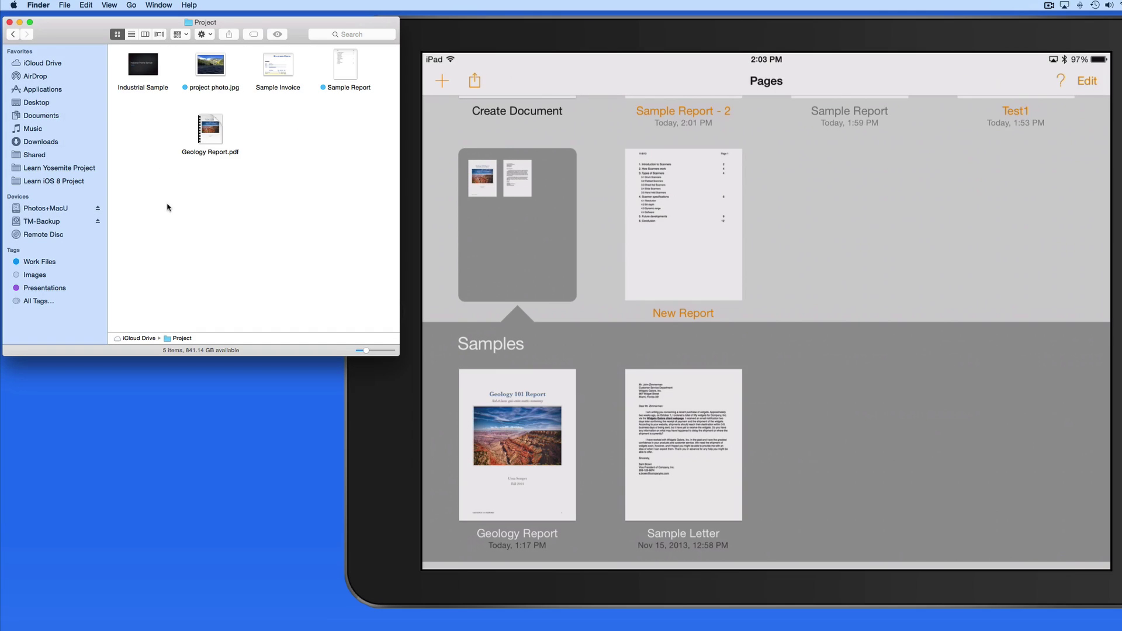
{"action": "left_click", "coordinate": [211, 127]}
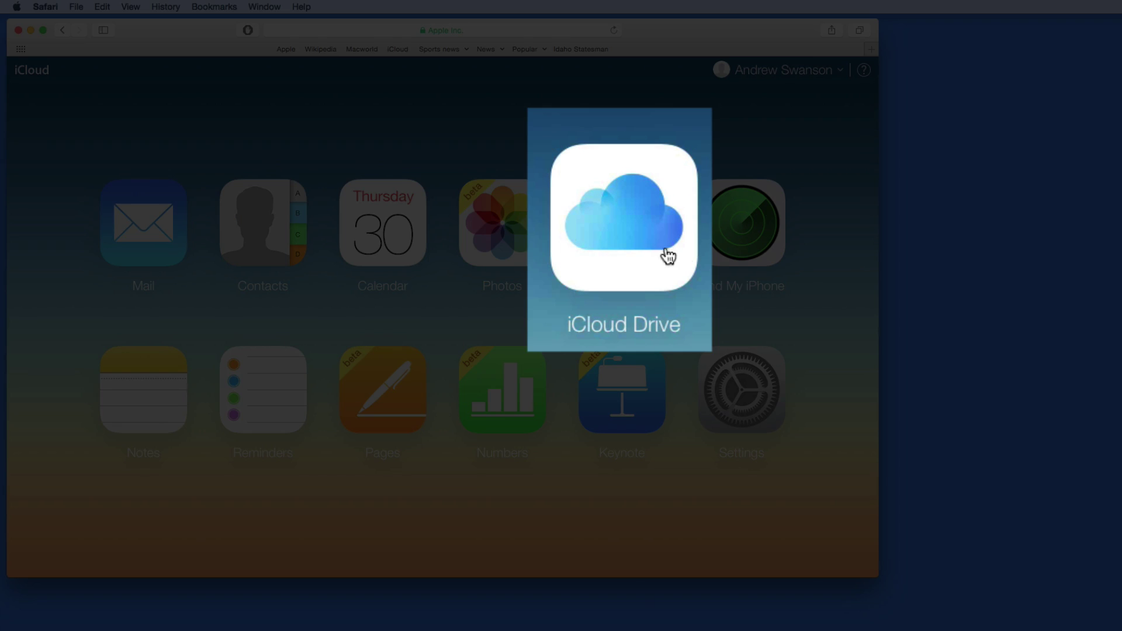
Step: Go to iCloud Drive on iCloud.com and open the Project folder
{"action": "left_click", "coordinate": [650, 251]}
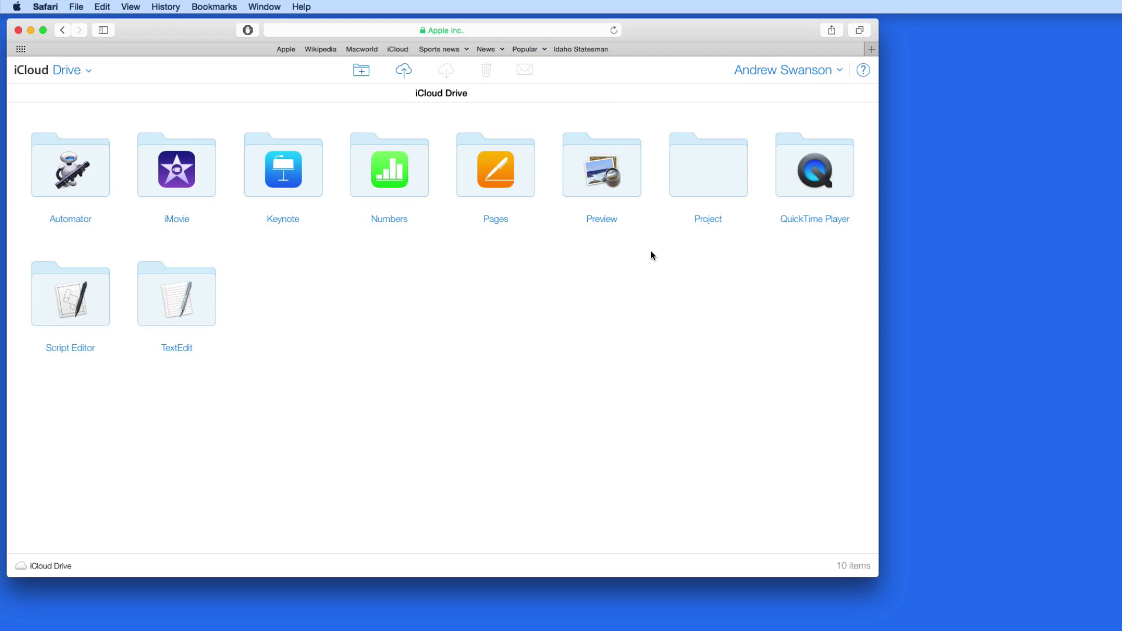
{"action": "left_click", "coordinate": [738, 189]}
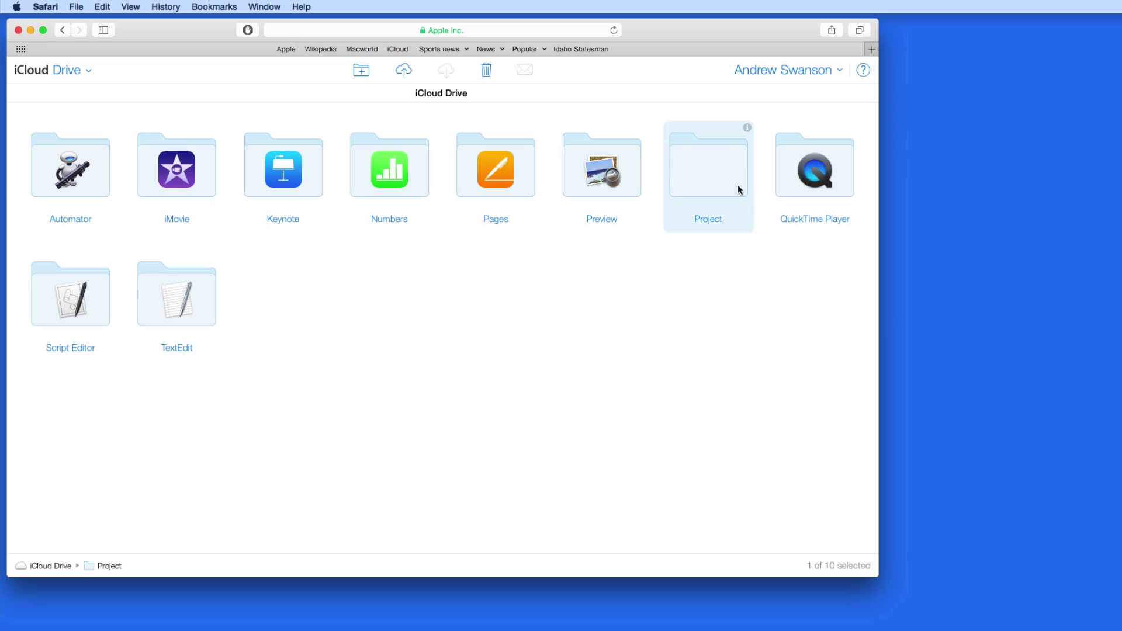
{"action": "double_click", "coordinate": [739, 189]}
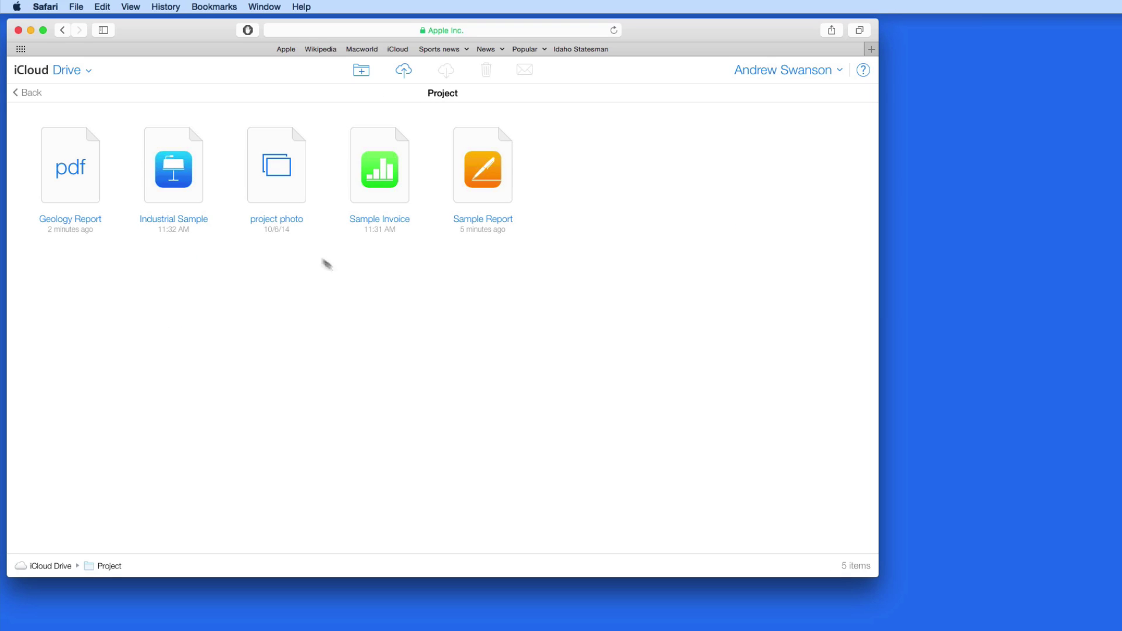
Step: Open project photo and Sample Invoice (in web Numbers) from the Project folder in new tabs
{"action": "left_click", "coordinate": [284, 221]}
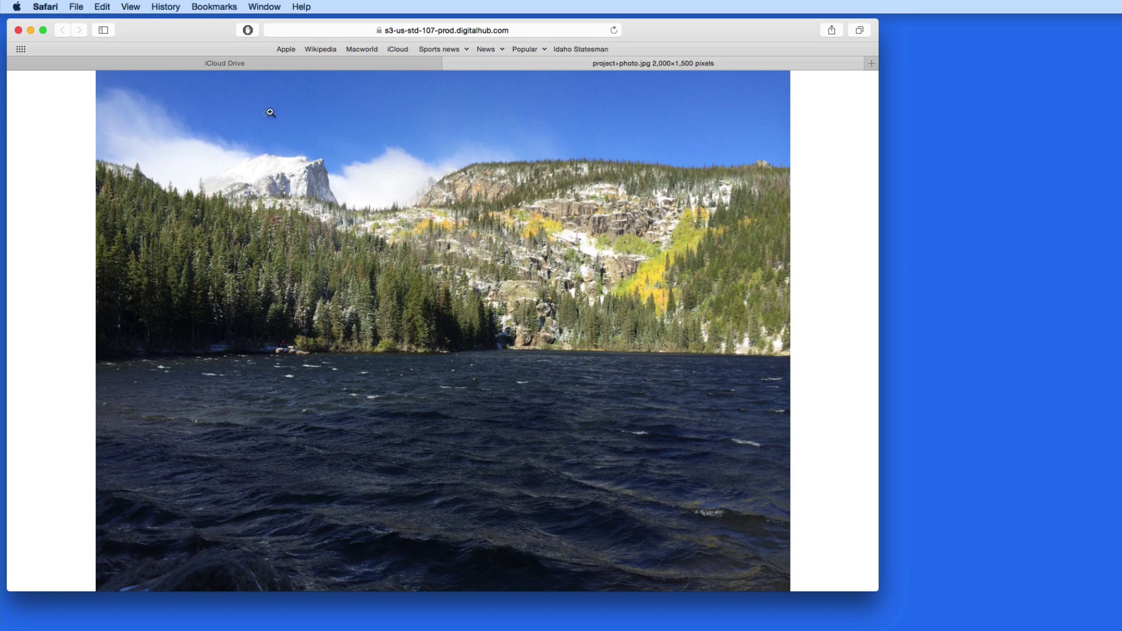
{"action": "left_click", "coordinate": [318, 61]}
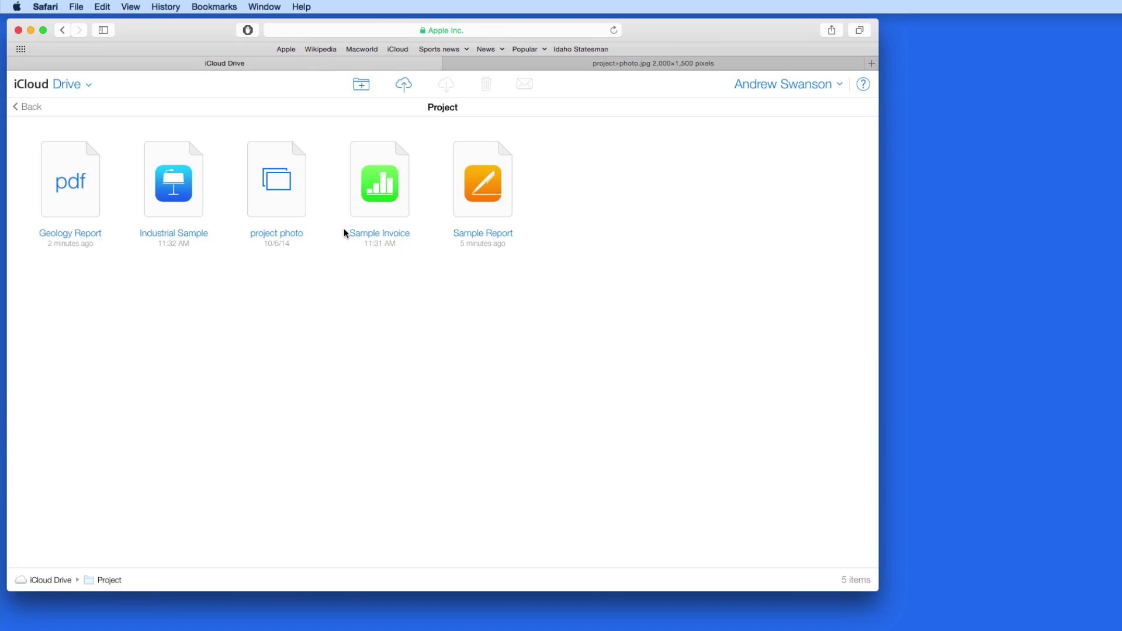
{"action": "left_click", "coordinate": [383, 234]}
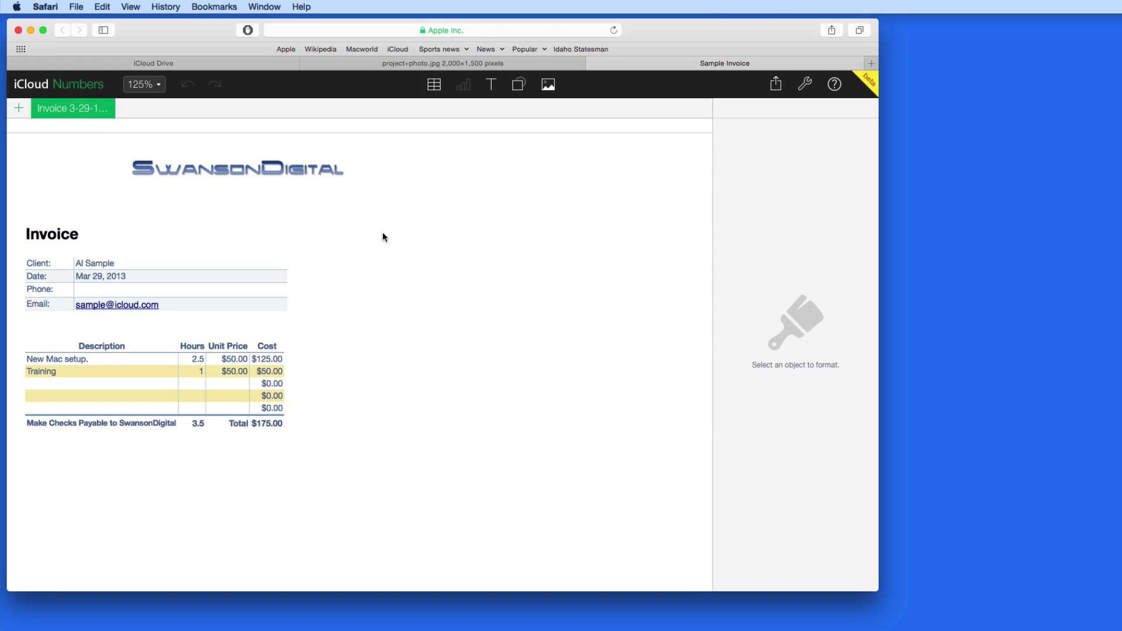
{"action": "left_click", "coordinate": [193, 64]}
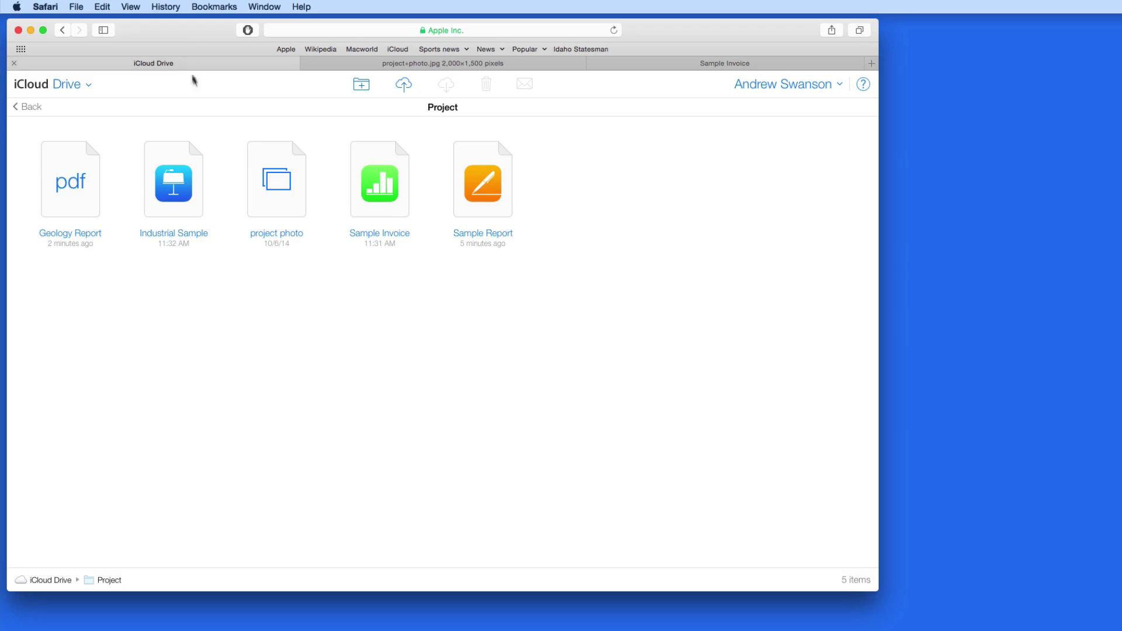
Step: Open Sample Report in web Pages, scroll through it, then minimize Safari
{"action": "left_click", "coordinate": [483, 233]}
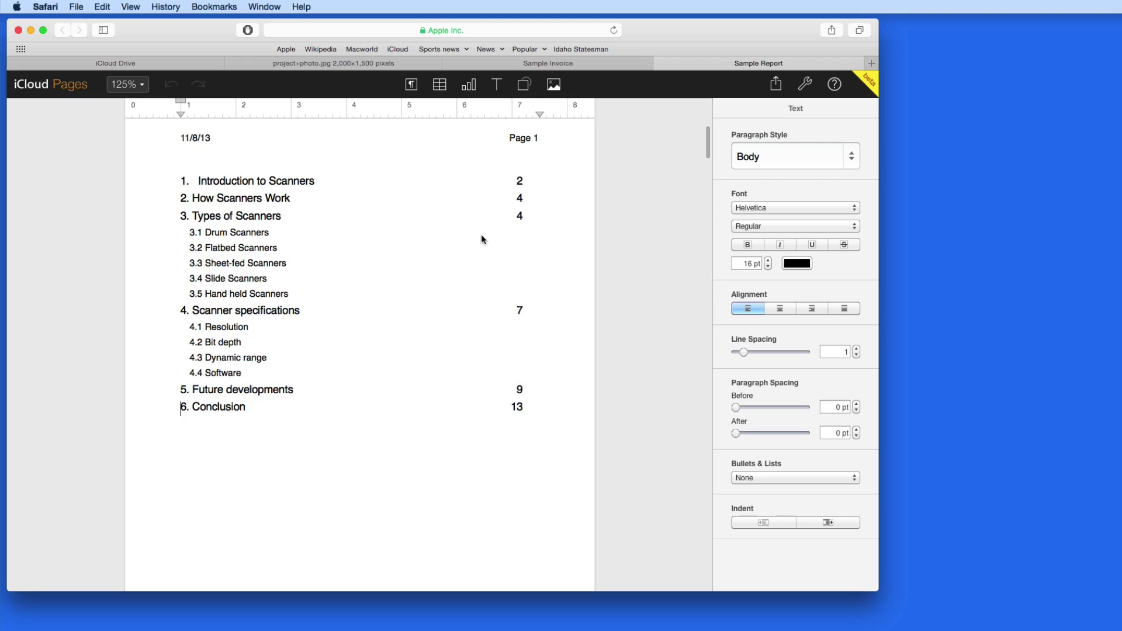
{"action": "scroll", "coordinate": [482, 234], "scroll_direction": "down", "scroll_amount": 10}
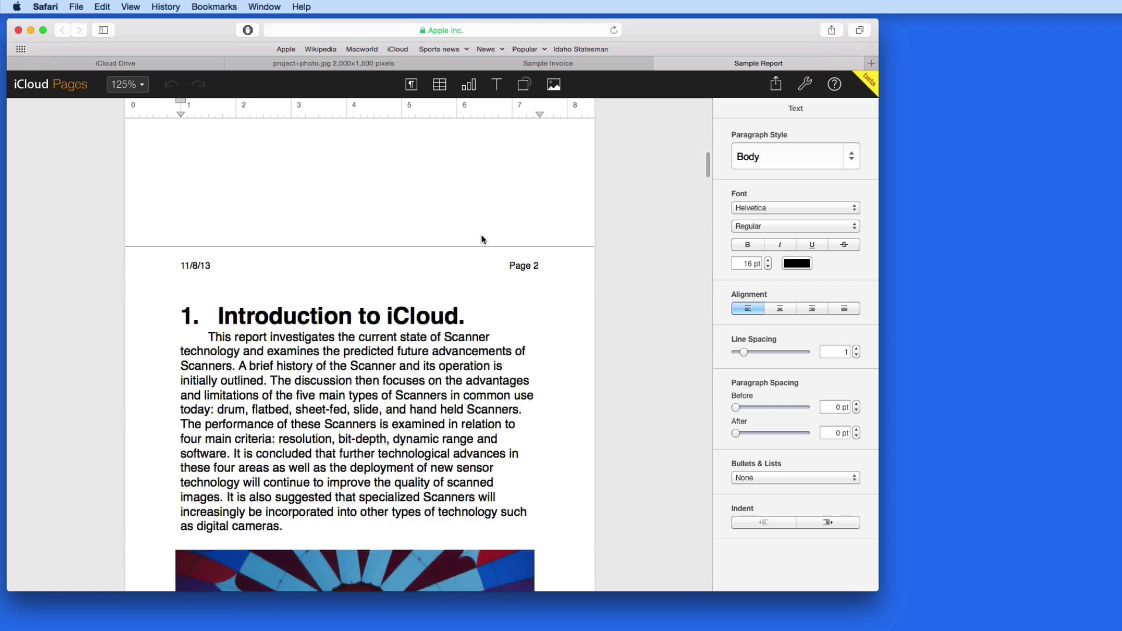
{"action": "scroll", "coordinate": [482, 237], "scroll_direction": "down", "scroll_amount": 1}
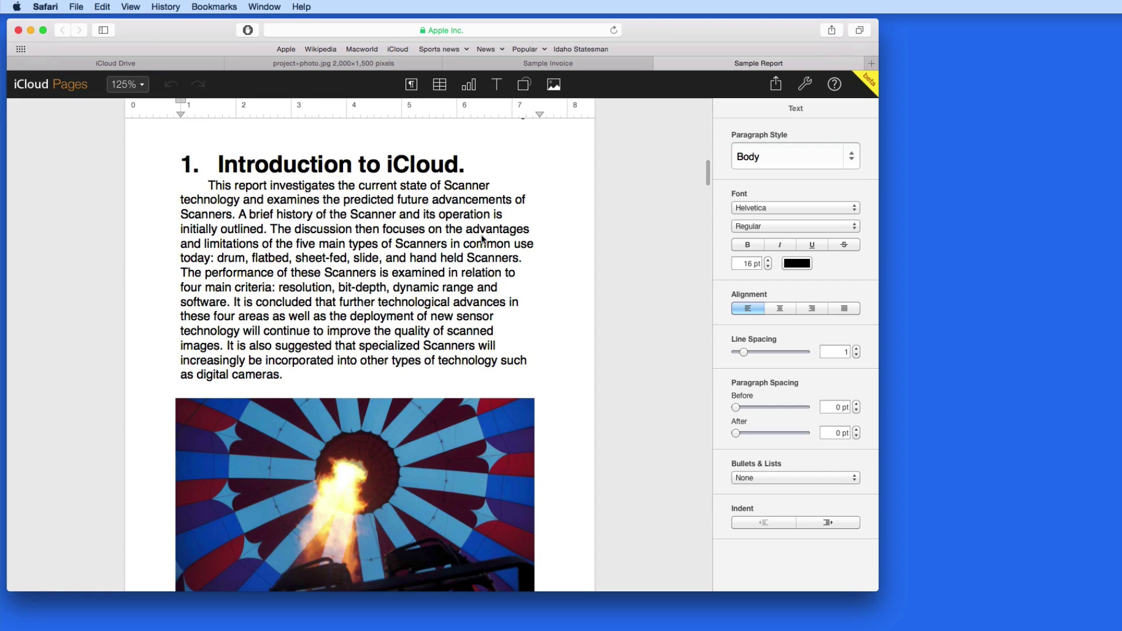
{"action": "left_click", "coordinate": [31, 30]}
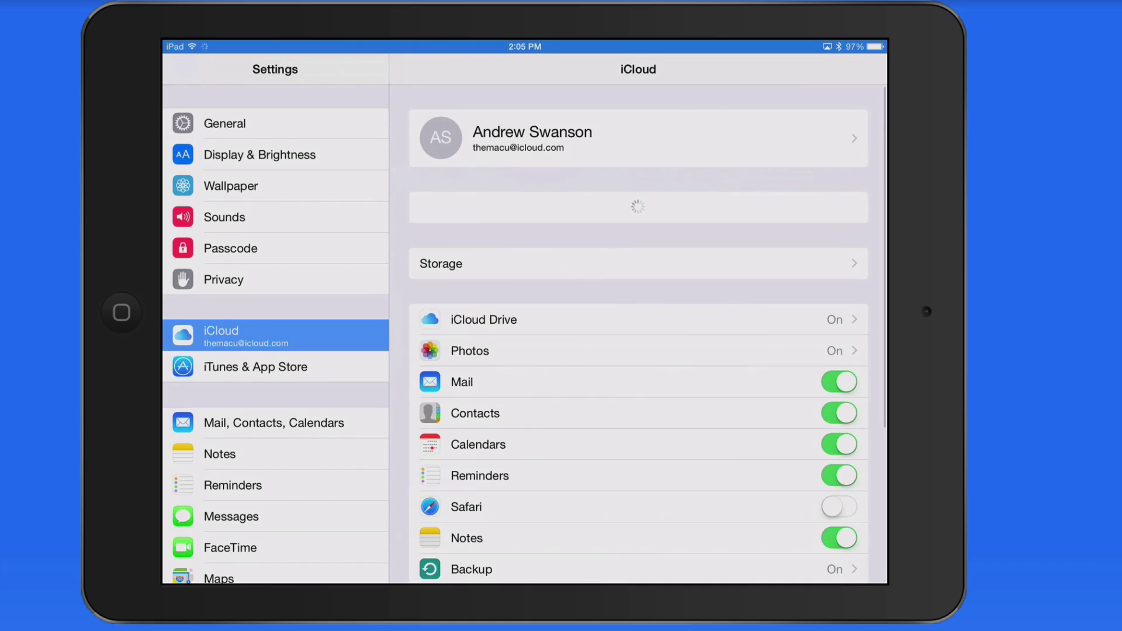
Step: View iCloud Storage details, browse the Buy More Storage plans, then return to Storage
{"action": "left_click", "coordinate": [584, 263]}
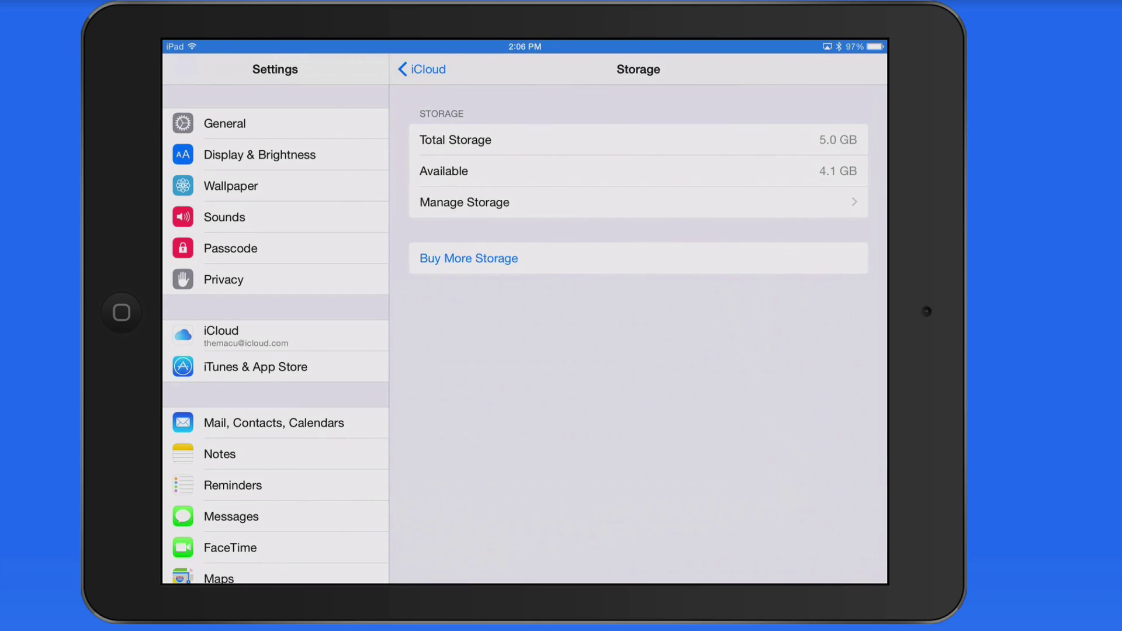
{"action": "left_click", "coordinate": [469, 258]}
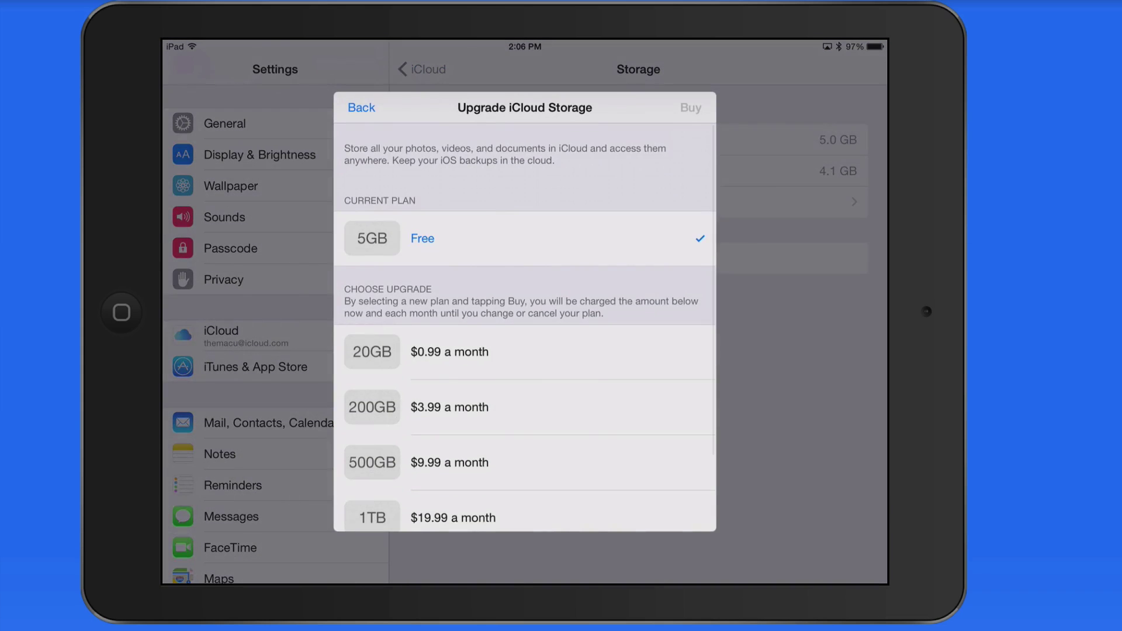
{"action": "scroll", "coordinate": [525, 334], "scroll_direction": "down", "scroll_amount": 2}
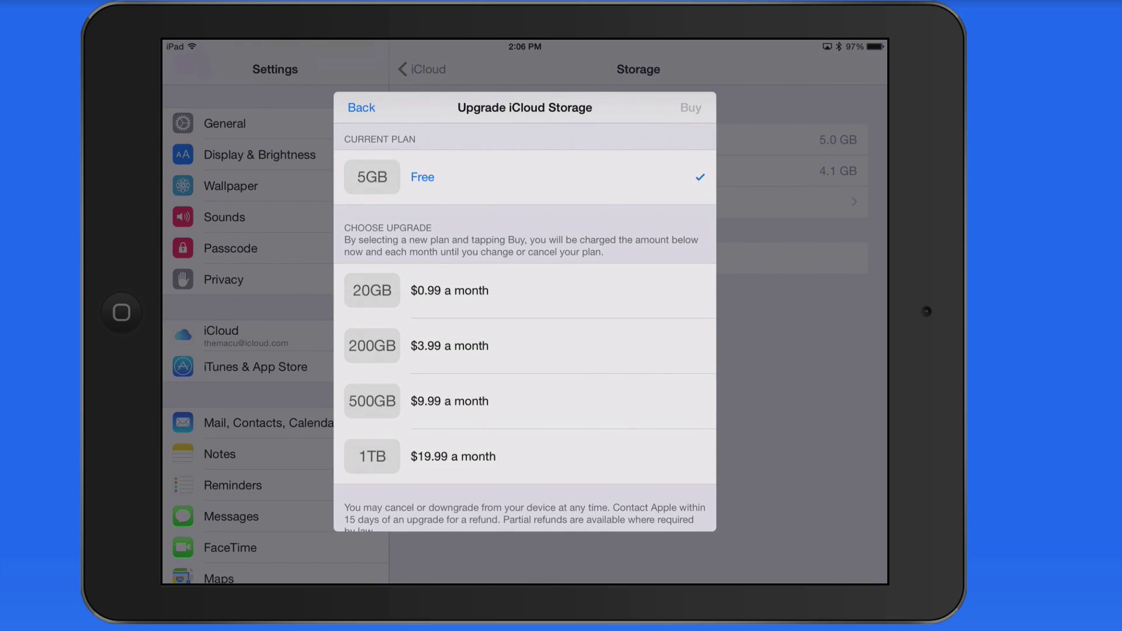
{"action": "scroll", "coordinate": [524, 327], "scroll_direction": "down", "scroll_amount": 1}
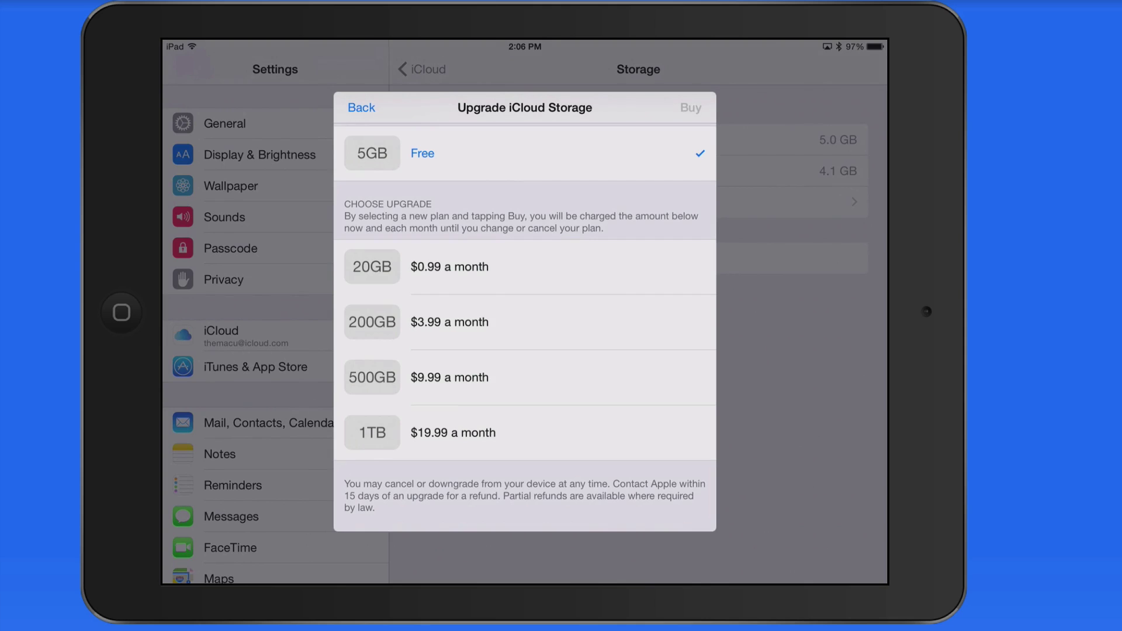
{"action": "left_click", "coordinate": [361, 107]}
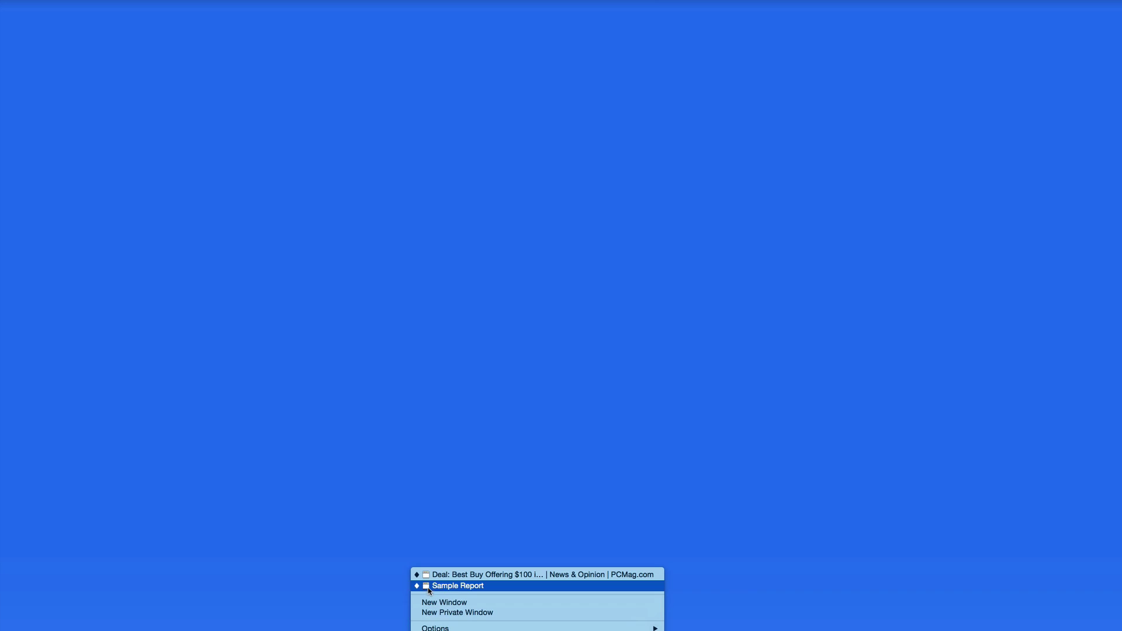
Step: Restore the PCMag iTunes gift card article window and move it to the upper left
{"action": "left_click", "coordinate": [433, 575]}
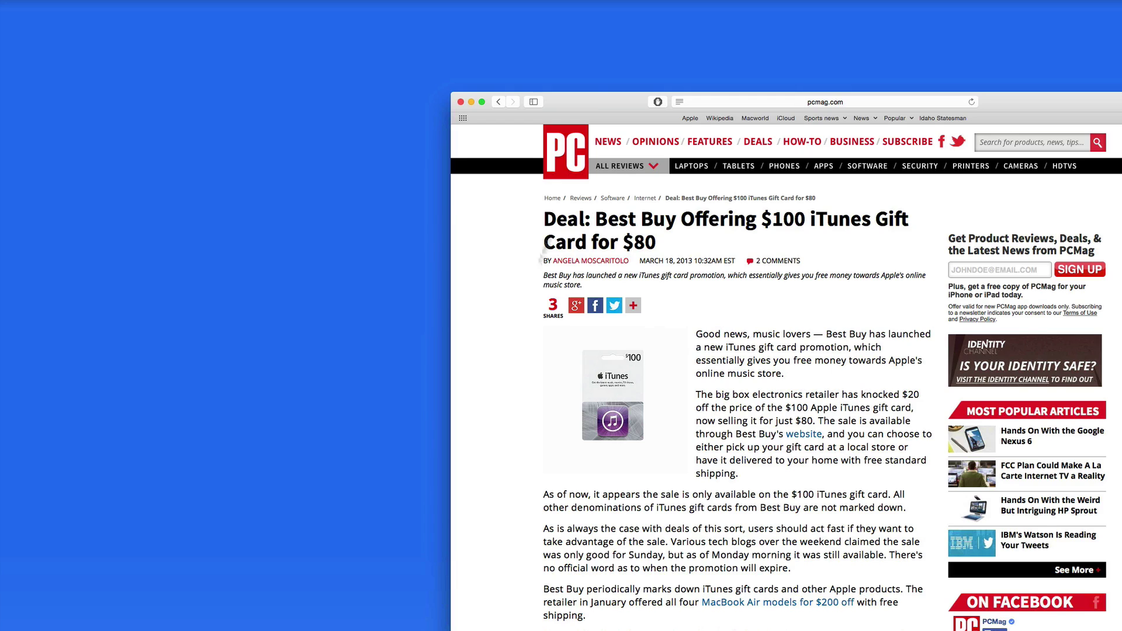
{"action": "left_click_drag", "start_coordinate": [588, 107], "coordinate": [159, 18]}
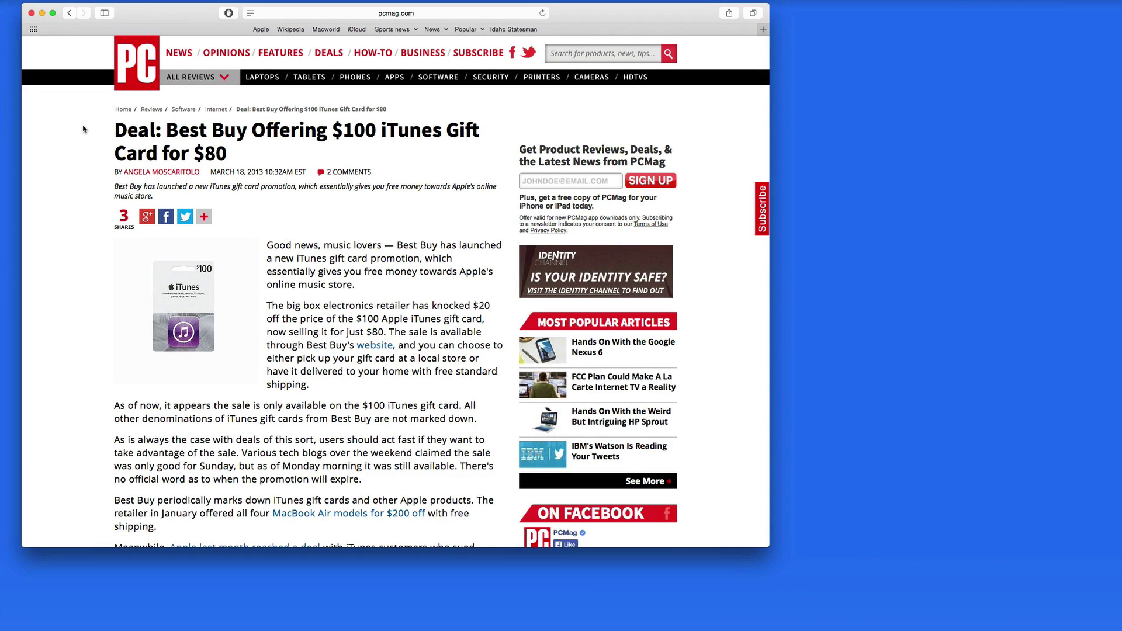